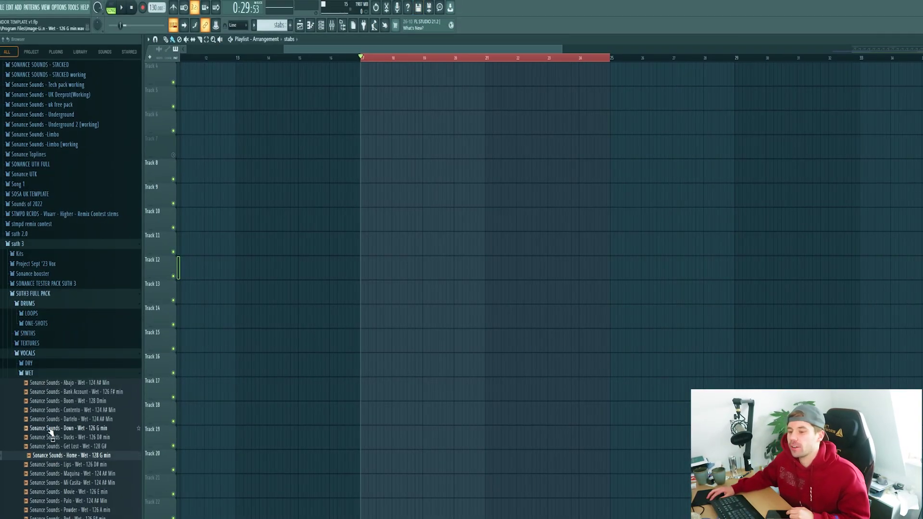
Audition the wet vocal samples and place Sonance Sounds - Home - Wet - 128 G min on Track 8 at bar 17
click(64, 392)
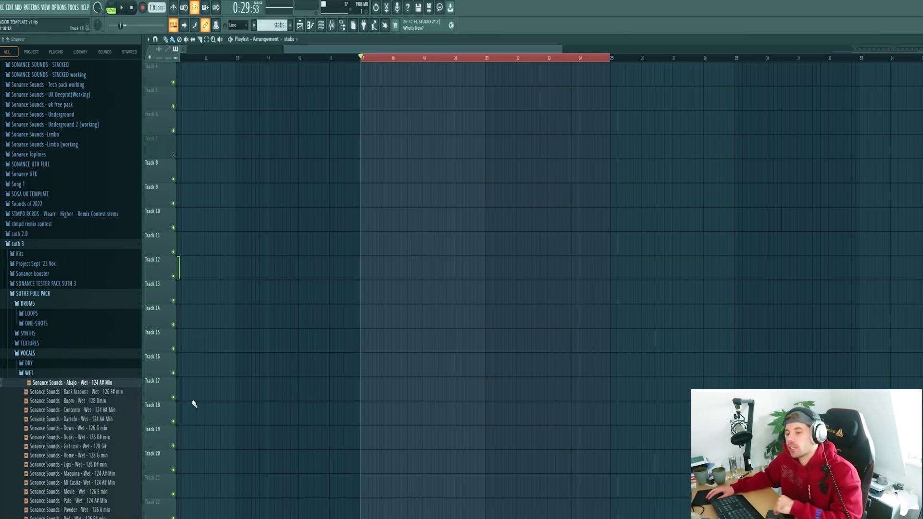
click(116, 402)
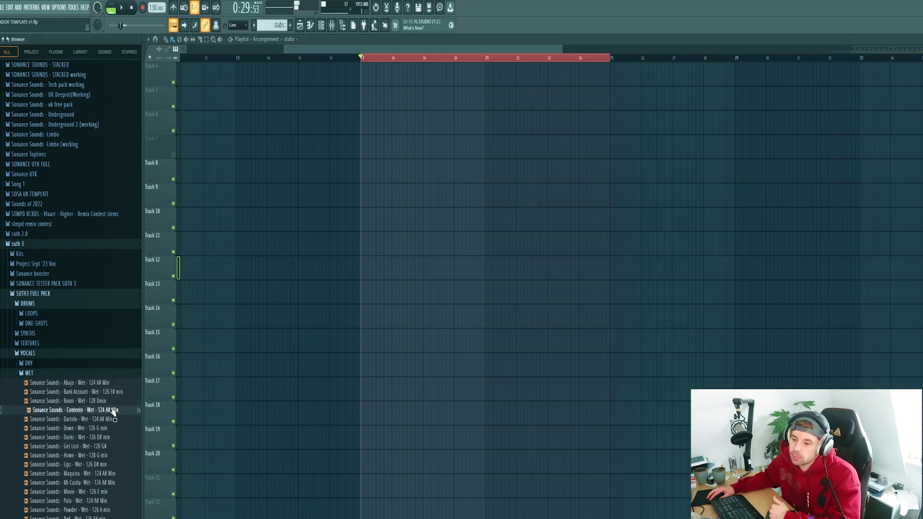
click(99, 457)
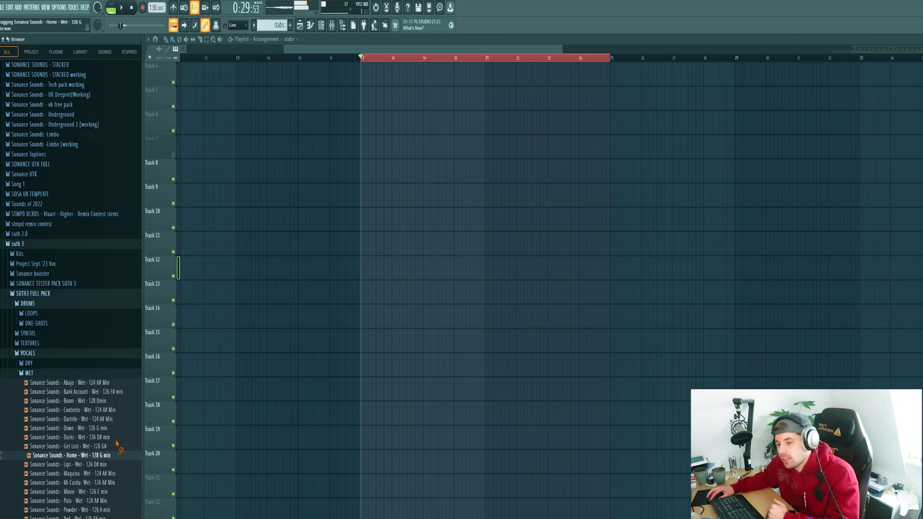
drag(134, 438, 349, 189)
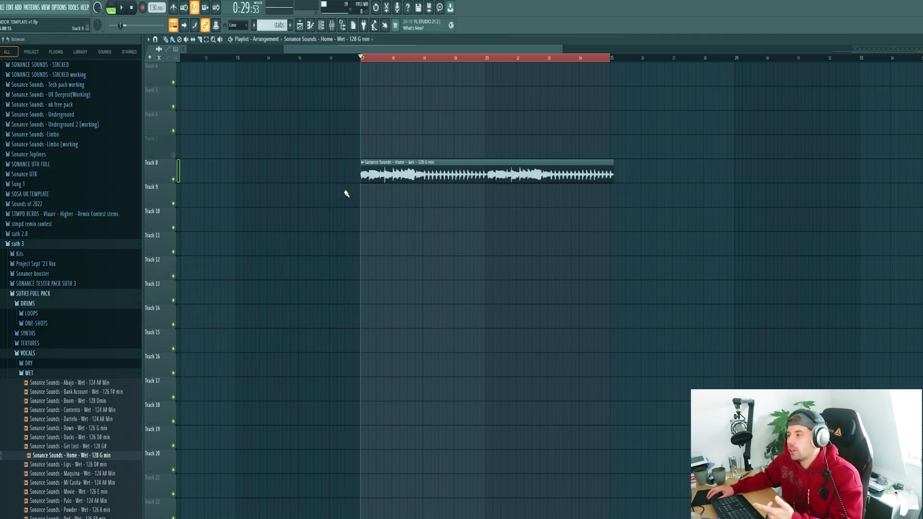
Fit the Home vocal clip on Track 8 to the project tempo and play it back
right_click(364, 166)
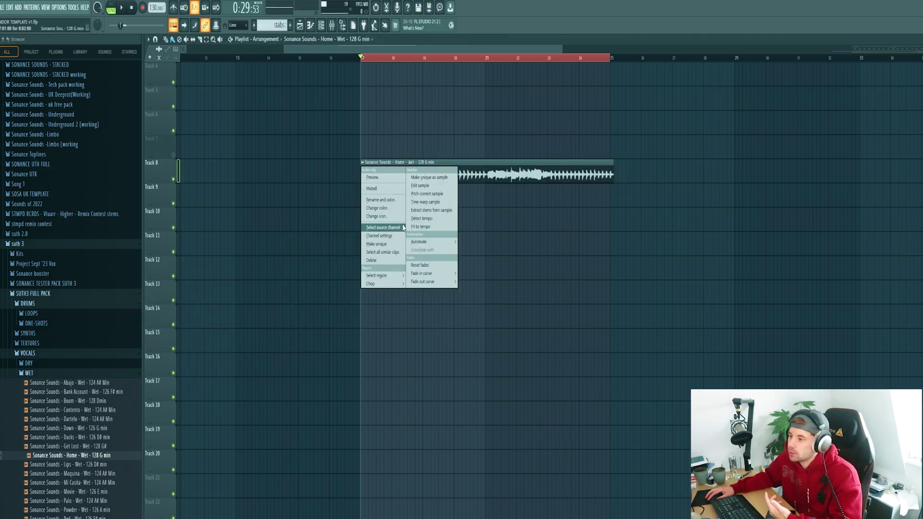
click(420, 227)
click(548, 308)
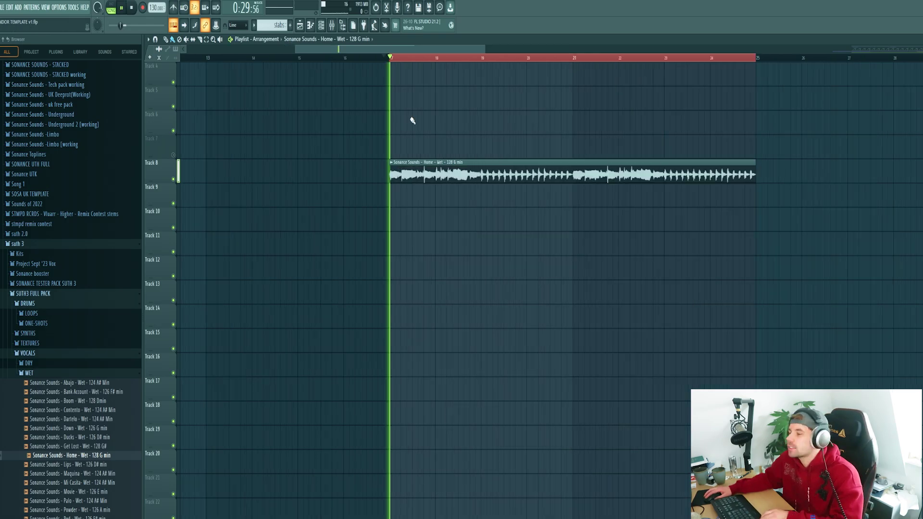
key(space)
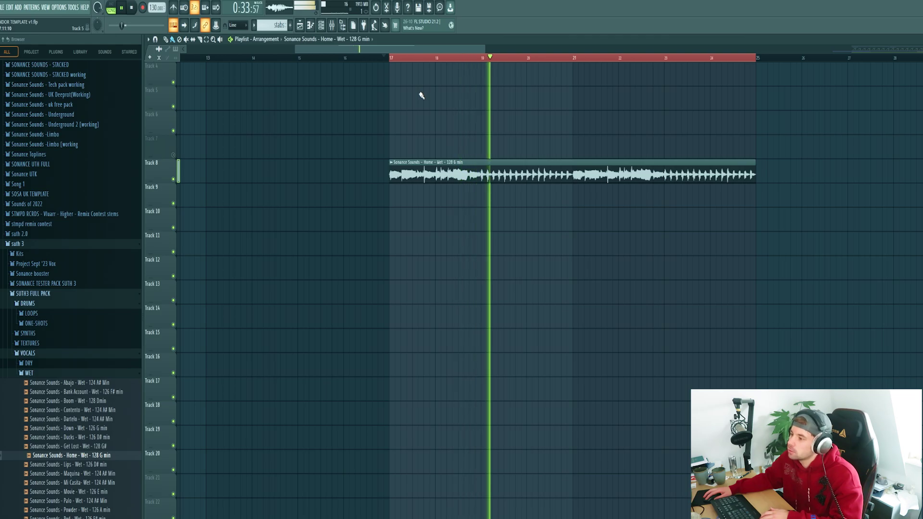
key(space)
Open the vocal's mixer channel and audition the low-frequency dip band in its FabFilter Pro-Q 3 EQ
click(332, 25)
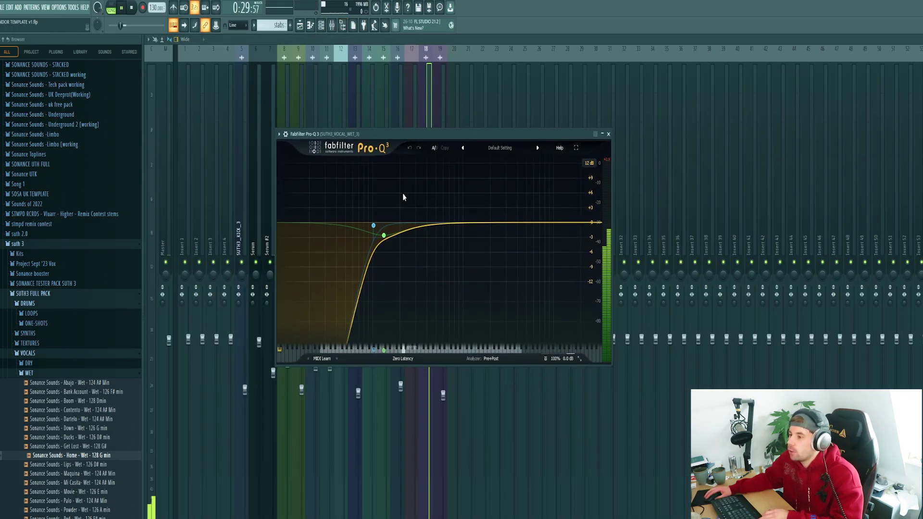
key(space)
click(393, 250)
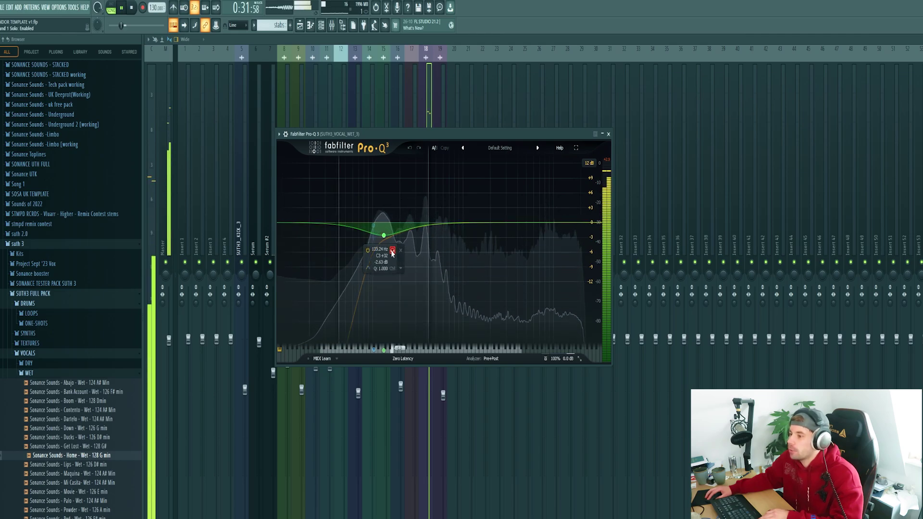
click(393, 251)
key(space)
key(Escape)
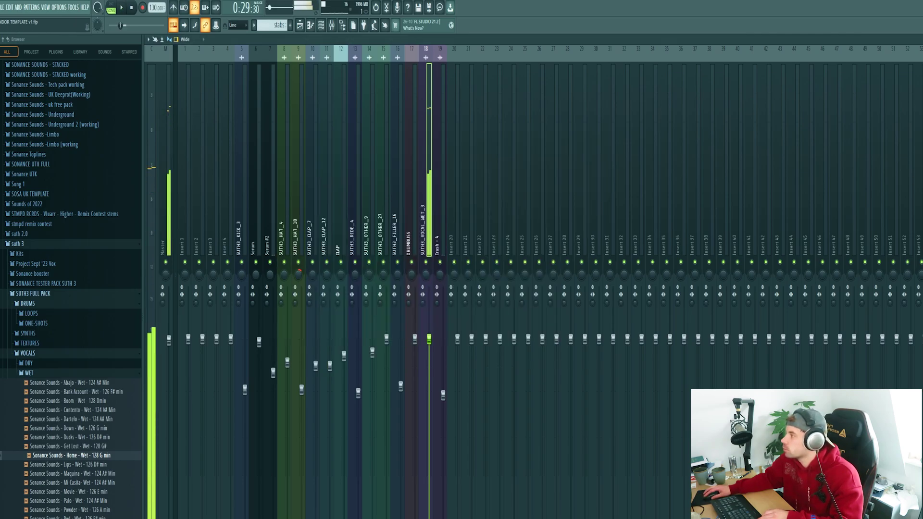
Review the RVox compressor and FabFilter Pro-R reverb settings on the vocal channel during playback
drag(275, 163, 498, 157)
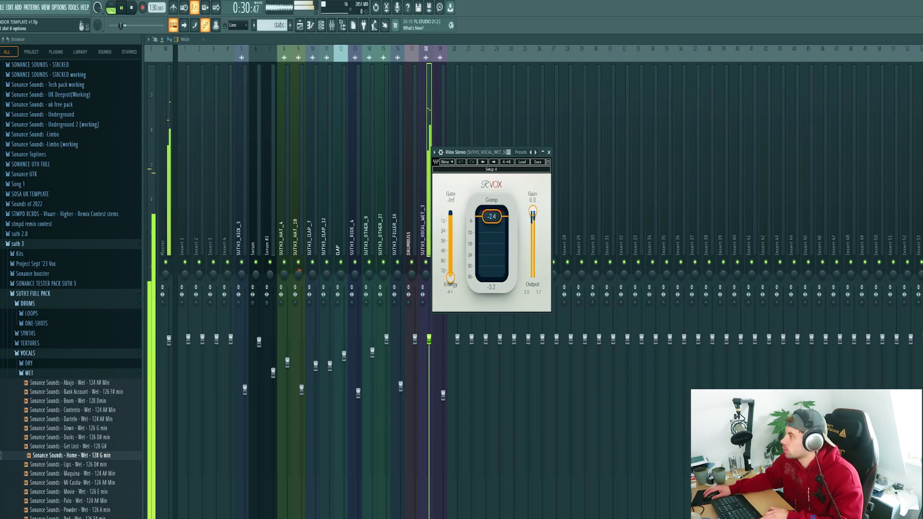
key(space)
key(Escape)
drag(299, 81, 494, 146)
key(space)
key(Escape)
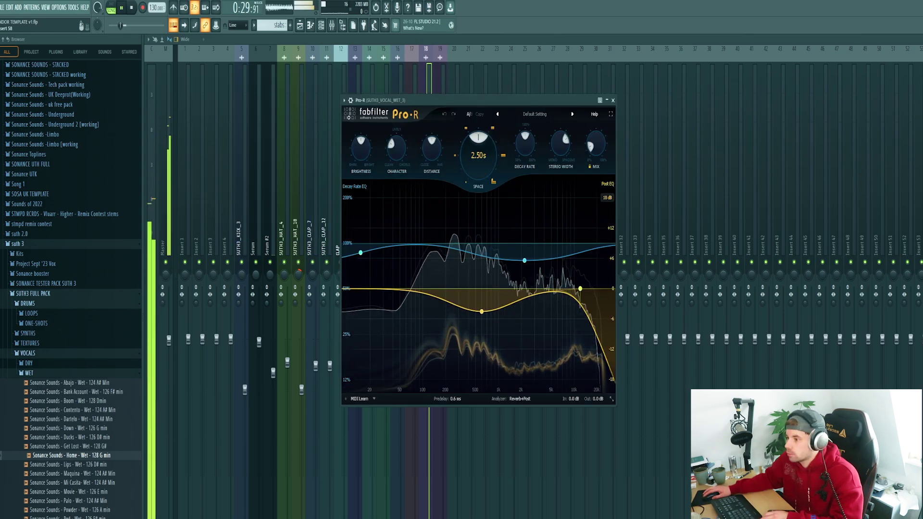
key(Escape)
Examine the Kickstart sidechain effect on the vocal channel, return to the playlist and stop playback
drag(290, 162, 384, 154)
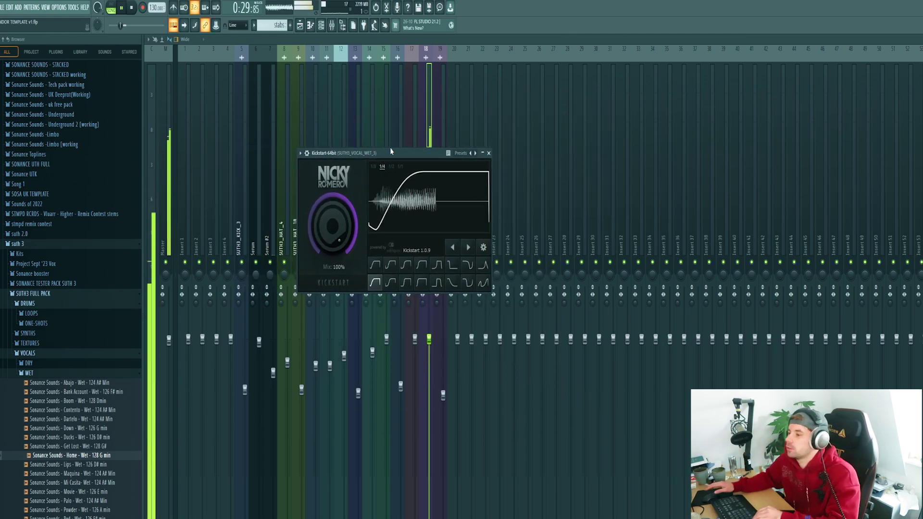
click(299, 26)
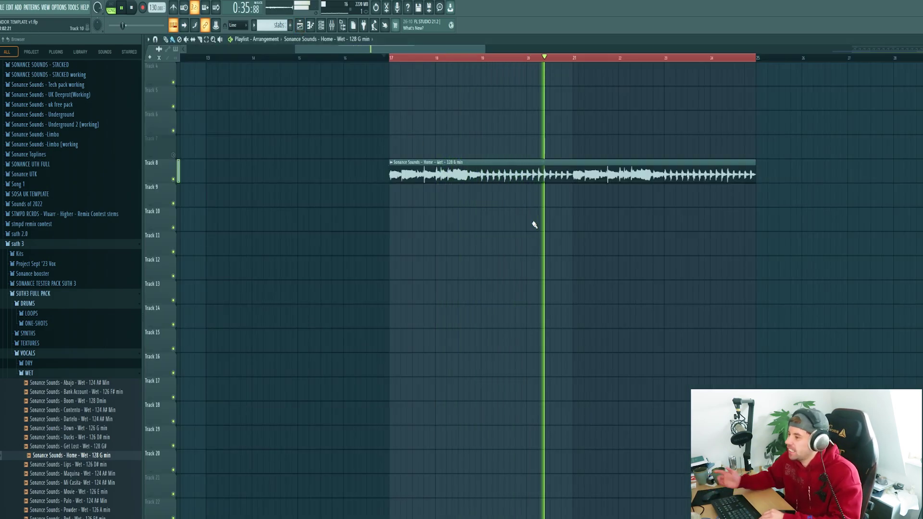
key(space)
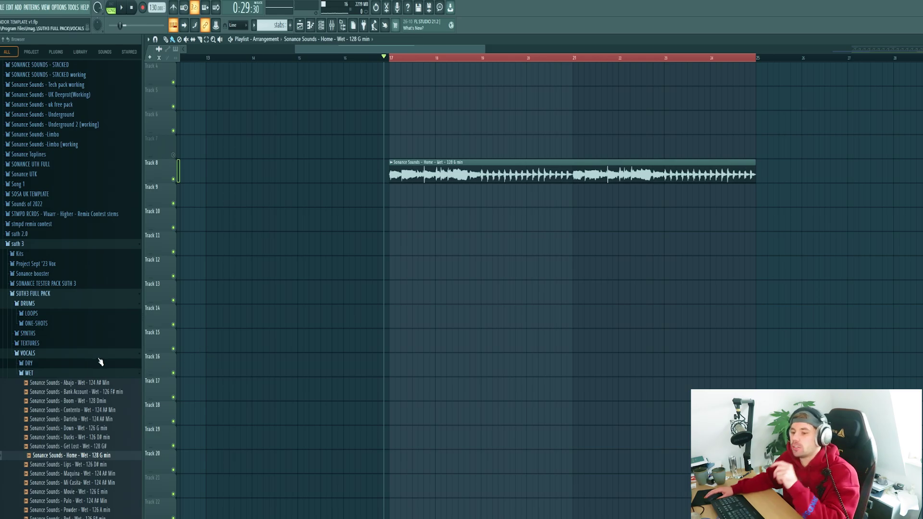
Browse the pack's KICKS one-shots and place SUTH3_KICK_12 on Track 10 at bar 17
click(62, 329)
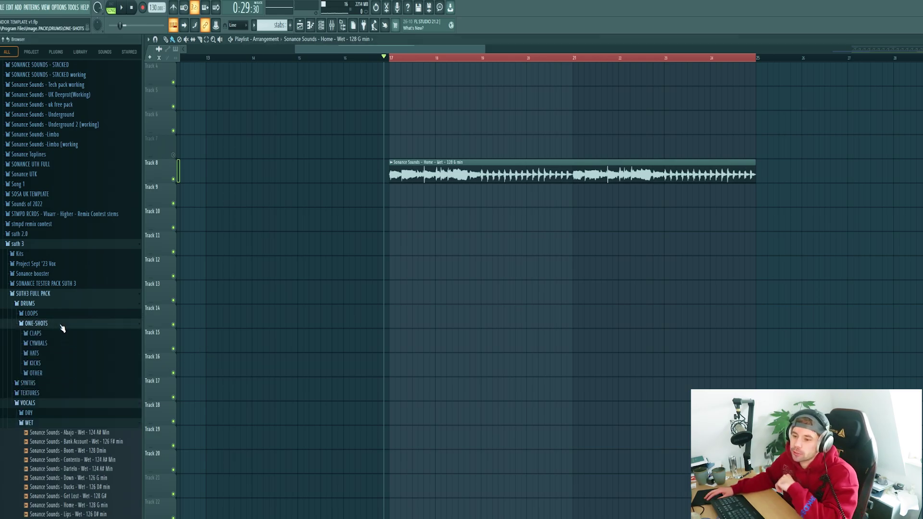
click(61, 367)
click(52, 474)
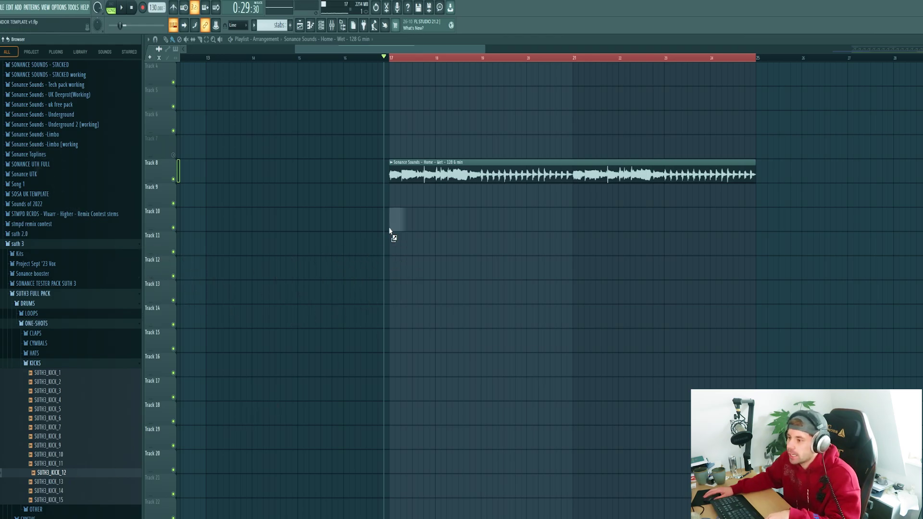
drag(389, 231, 391, 223)
Repeat the kick on every beat of Track 10 from bar 17 to bar 21 and play it with the vocal
scroll(399, 224, up, 3)
mouse_move(493, 226)
mouse_down()
mouse_move(399, 226)
mouse_move(499, 227)
mouse_up()
drag(500, 227, 599, 227)
drag(599, 227, 700, 228)
ctrl+click(689, 301)
key(space)
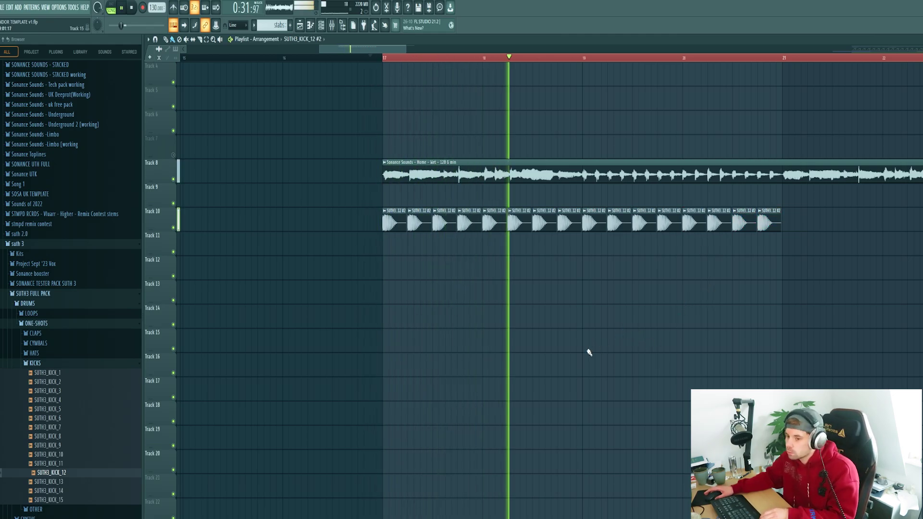
key(space)
Move the vocal clip on Track 8 to start at bar 15 and listen from just before the kicks enter
scroll(575, 350, down, 2)
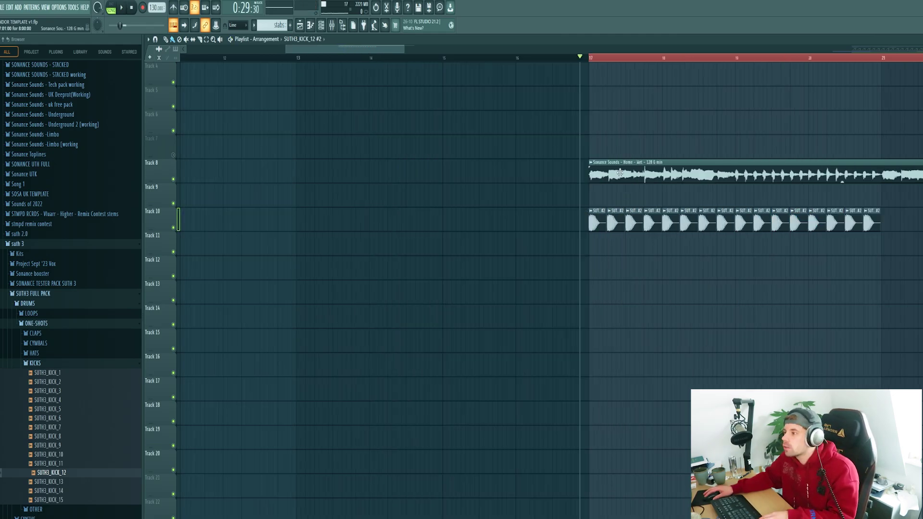
drag(620, 171, 473, 174)
scroll(707, 290, down, 2)
scroll(707, 291, up, 1)
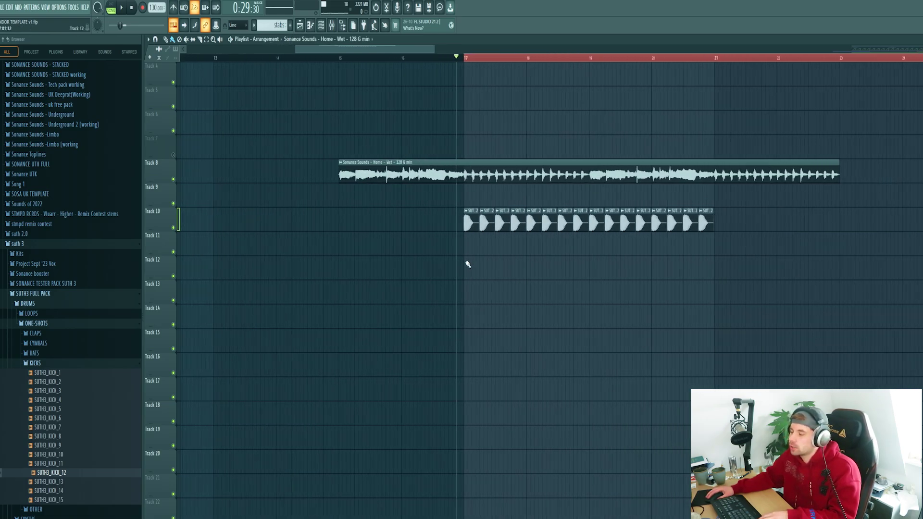
click(430, 58)
key(space)
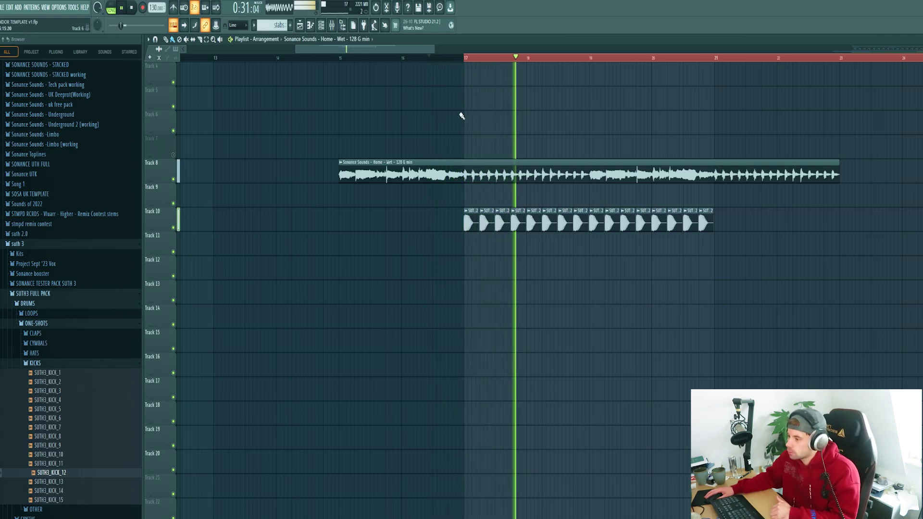
key(space)
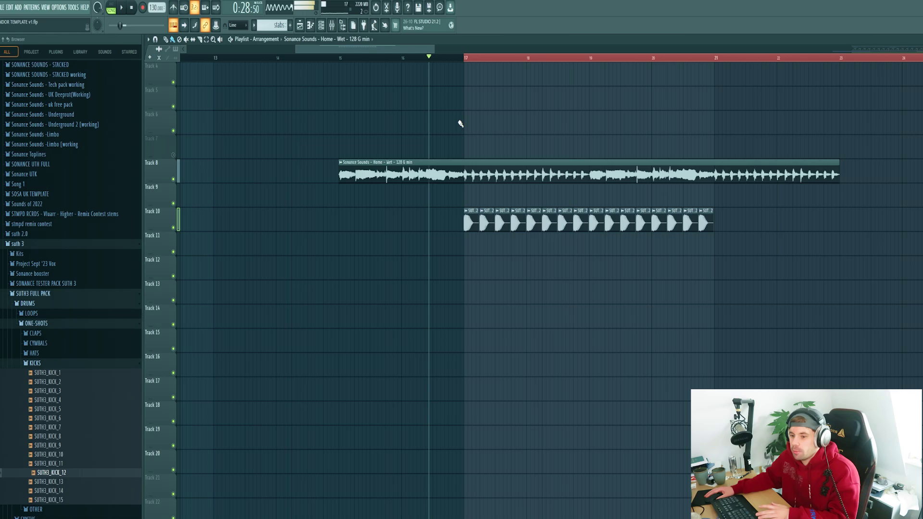
Audition the clap one-shots, place SUTH3_CLAP_7 on Track 11 on beats 2 and 4 of bar 17, and play it back
click(47, 337)
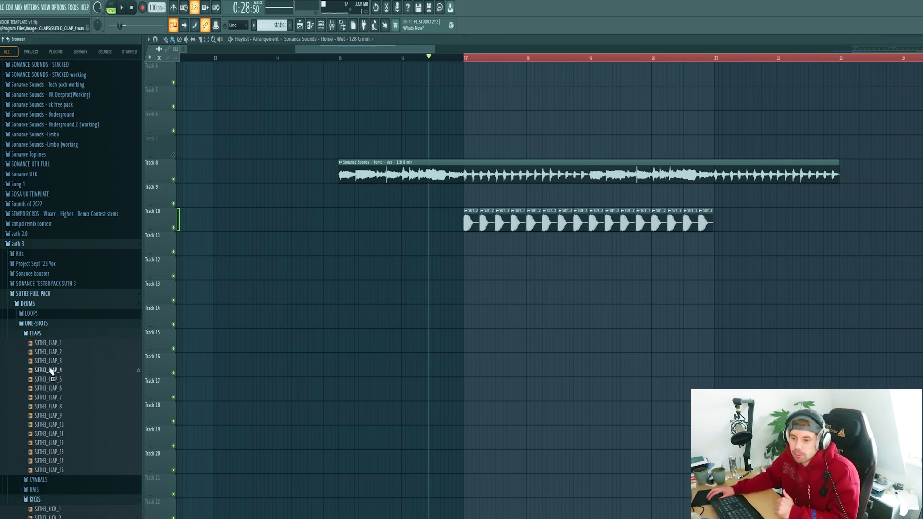
click(58, 408)
click(57, 417)
click(56, 425)
click(53, 400)
drag(490, 257, 481, 252)
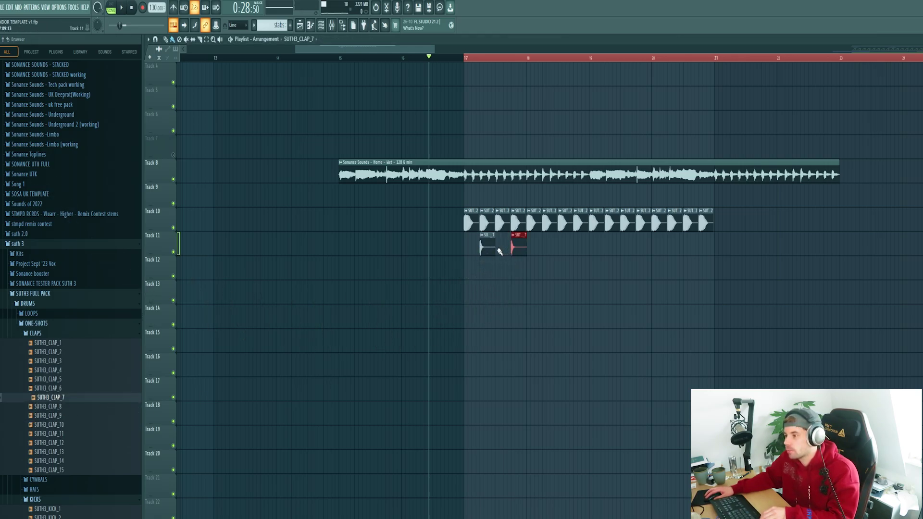
double_click(489, 249)
key(Escape)
key(space)
scroll(529, 284, up, 2)
scroll(530, 285, up, 1)
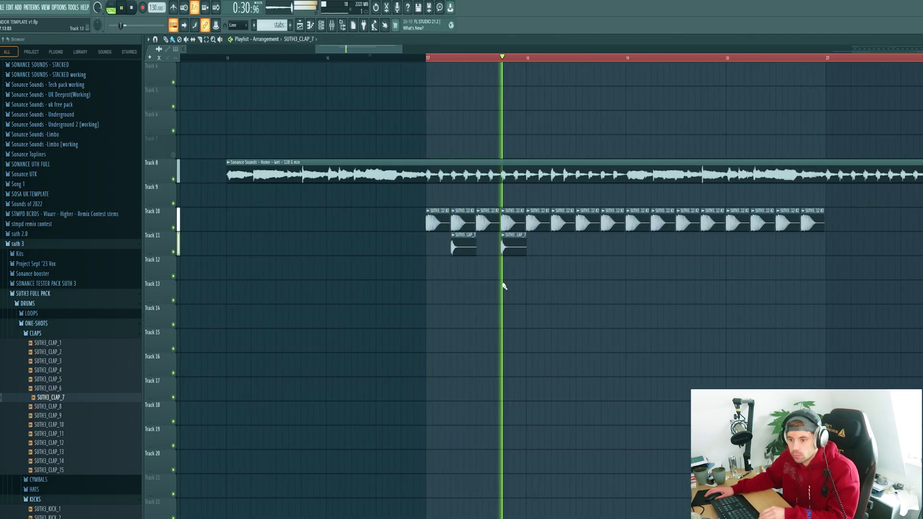
key(space)
Audition more claps, layer SUTH3_CLAP_12 on Track 12 beneath both existing claps, and play the result
click(43, 417)
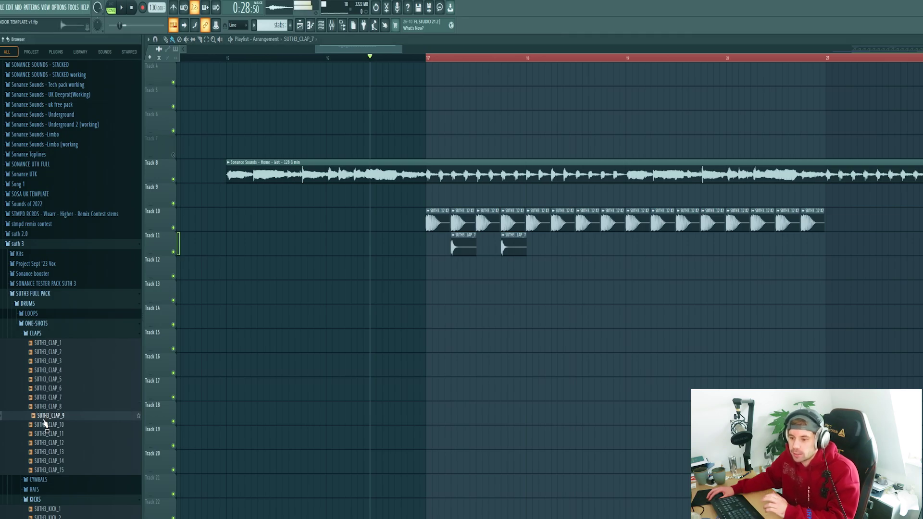
click(44, 425)
click(48, 434)
click(50, 444)
click(52, 452)
click(52, 445)
drag(55, 446, 458, 275)
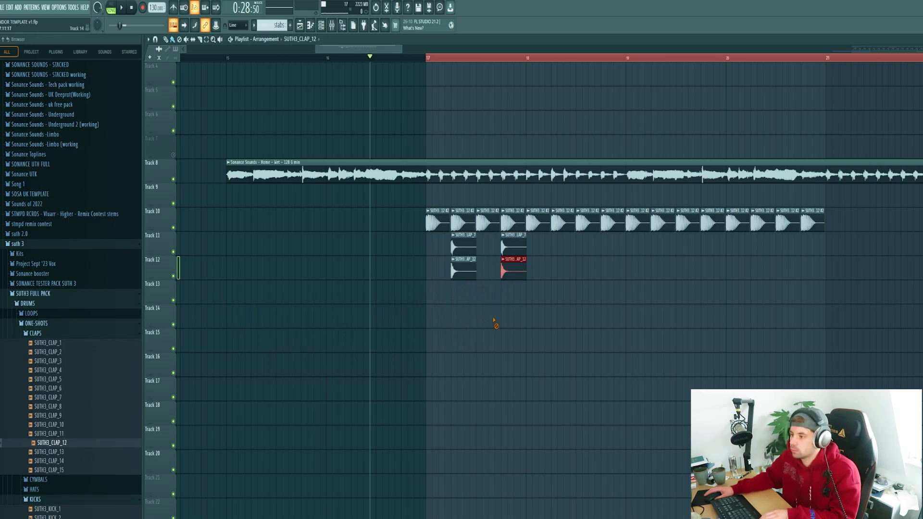
key(space)
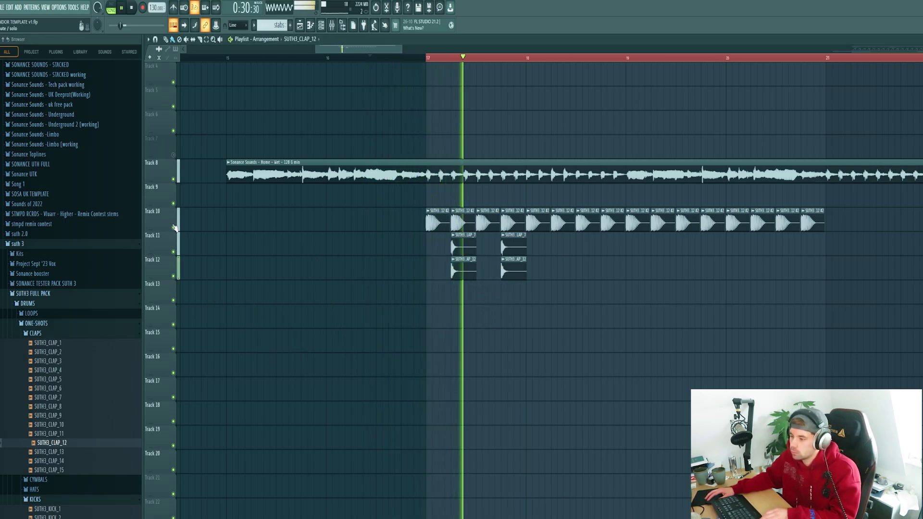
key(space)
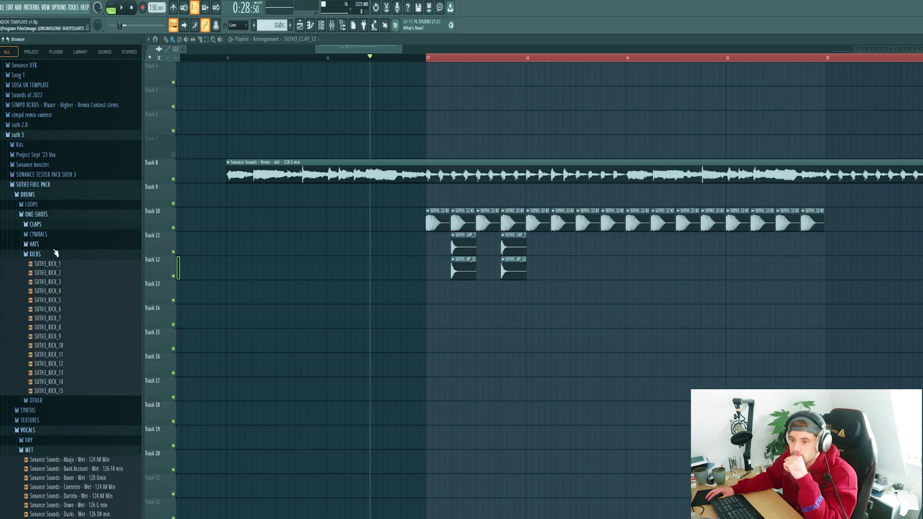
Audition the hat one-shots and place SUTH3_HAT_4 on Track 13 on each off-beat of bar 17
click(55, 248)
click(52, 283)
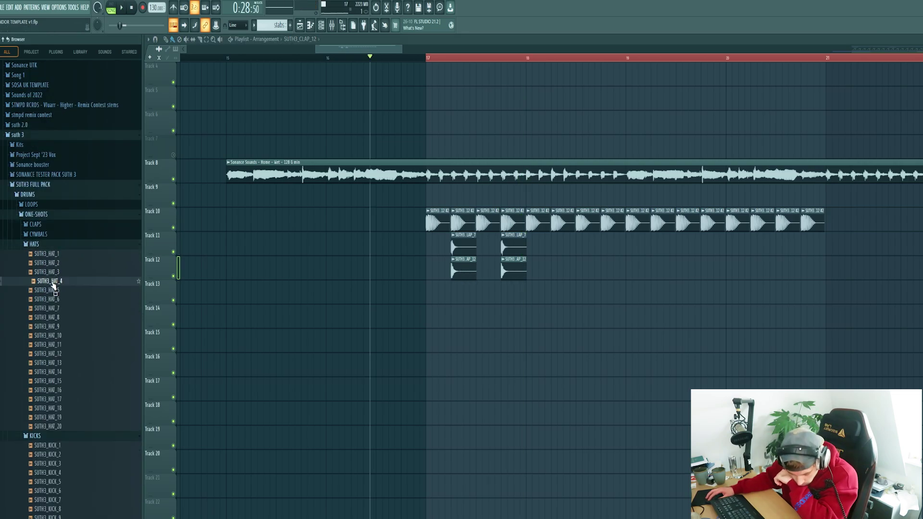
click(54, 290)
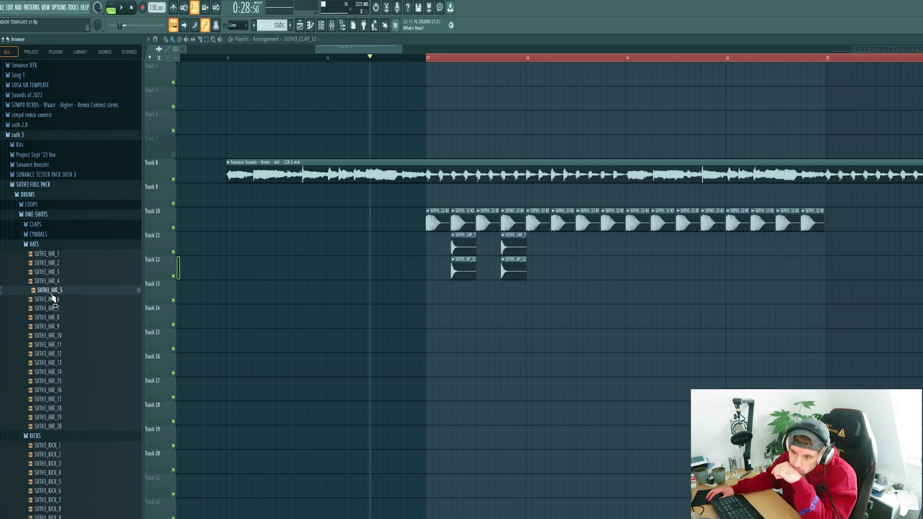
click(52, 301)
click(50, 318)
click(49, 336)
click(50, 345)
click(54, 273)
click(50, 282)
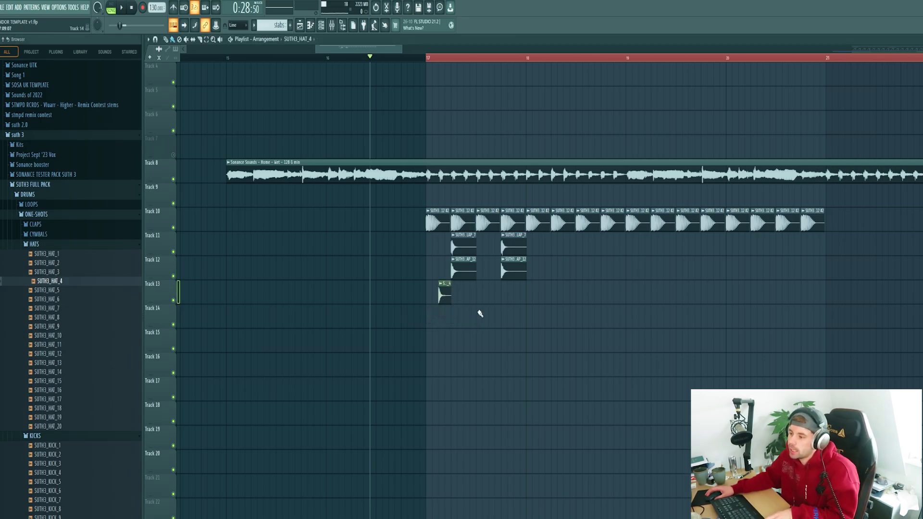
scroll(476, 310, up, 3)
click(457, 297)
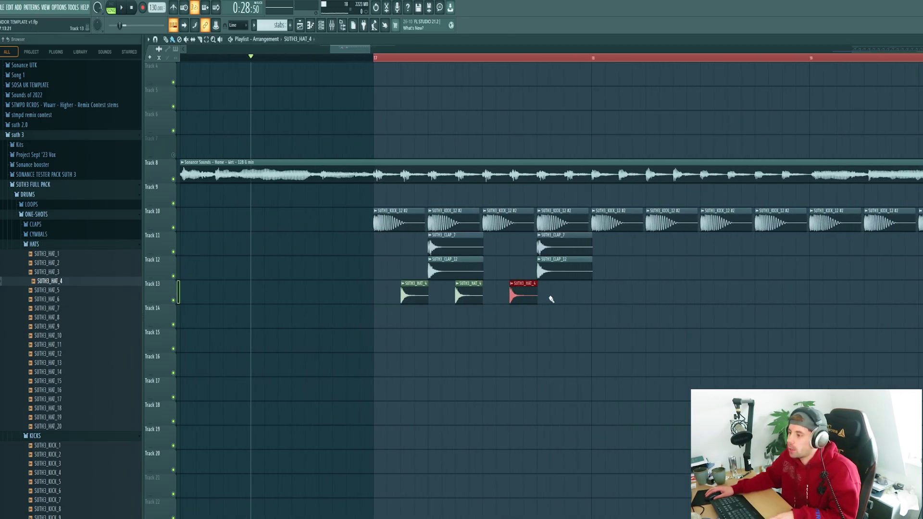
Mute the kick on Track 10 and the vocal on Track 8, and play the claps and hats alone
click(173, 228)
click(173, 179)
key(space)
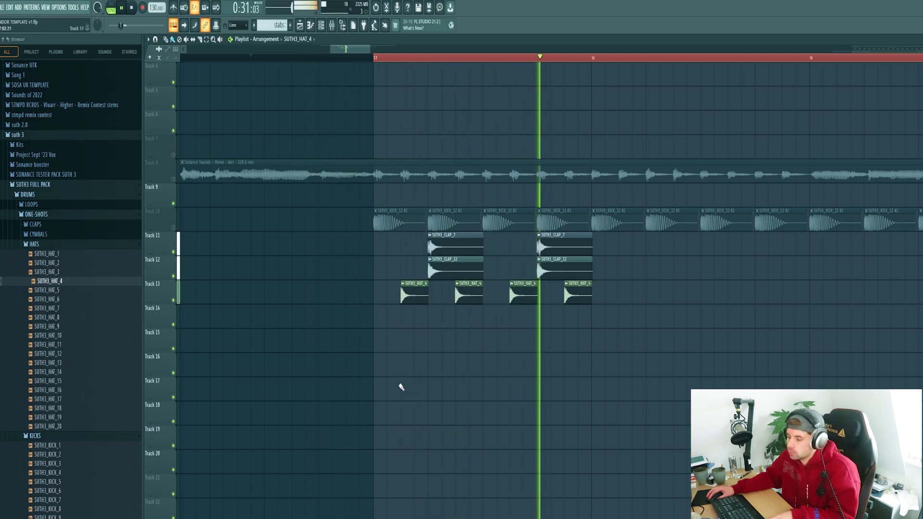
Audition the OTHER one-shots and place SUTH3_OTHER_9 on Track 14 on the last sixteenth before beat 3 of bar 17
click(62, 338)
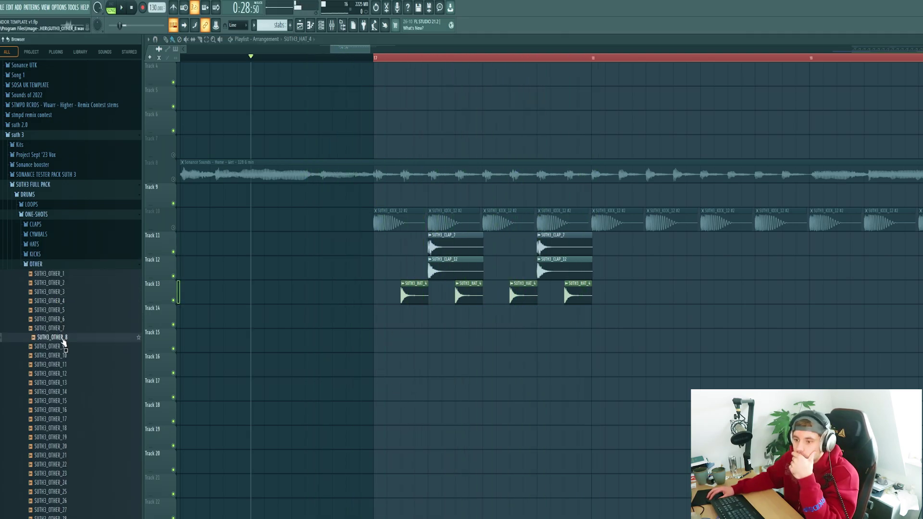
key(Down)
key(Down)
key(Down)
key(Down)
key(Down)
key(Down)
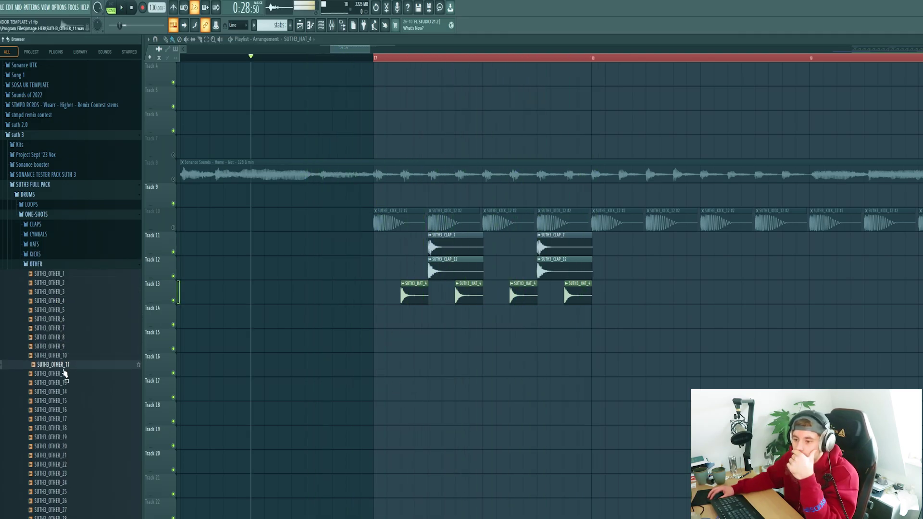
click(57, 347)
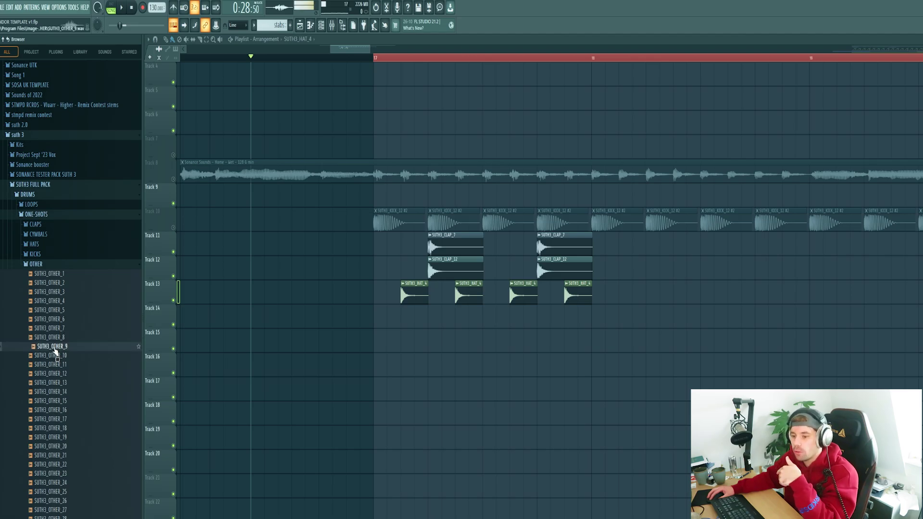
click(53, 356)
click(51, 348)
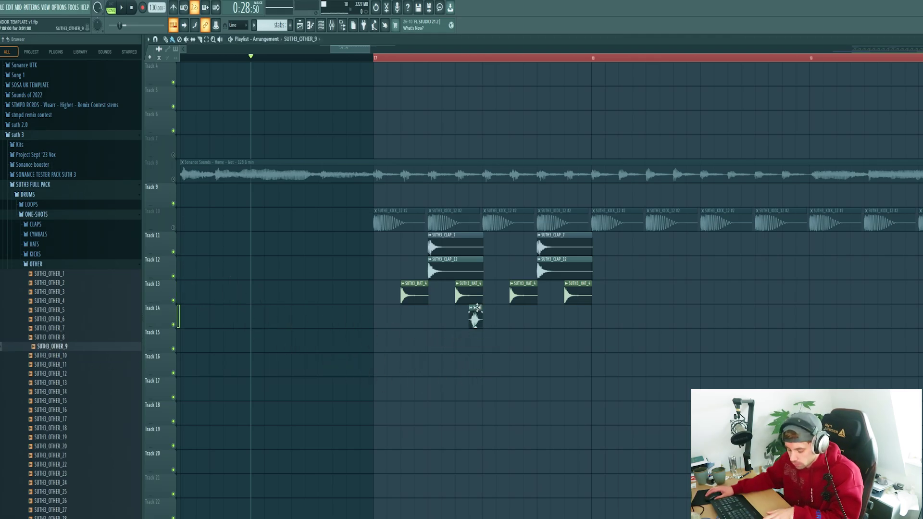
Duplicate bar 17's claps, hats and percussion hit into bar 18, and delete the copied percussion hit on Track 14
scroll(478, 308, down, 1)
drag(607, 353, 404, 246)
drag(451, 251, 633, 253)
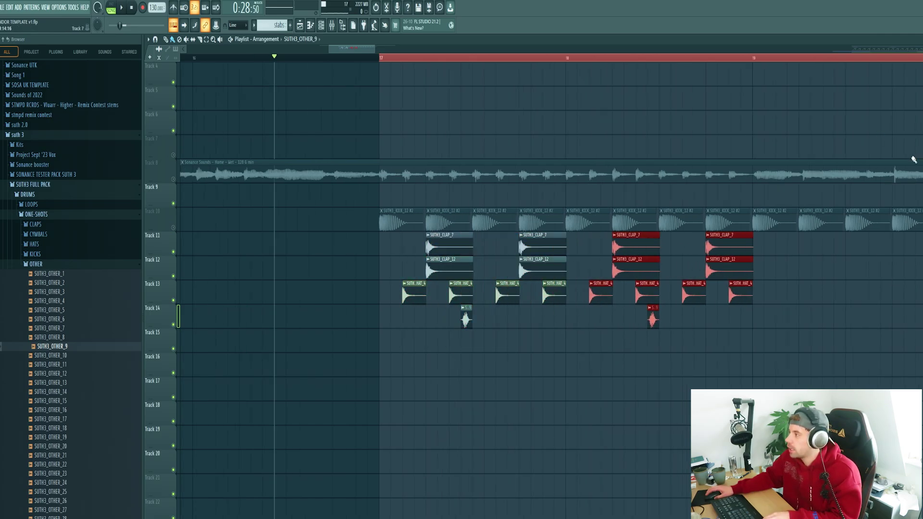
scroll(899, 168, down, 3)
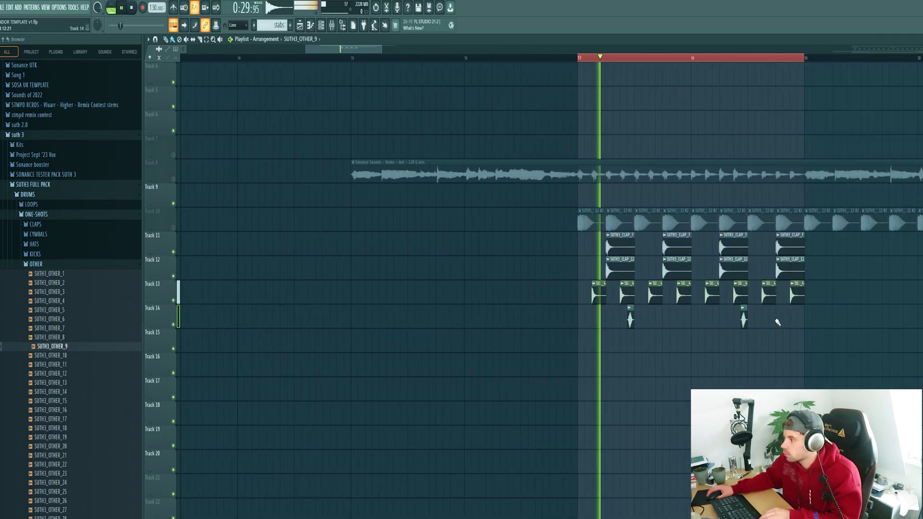
right_click(743, 322)
scroll(762, 352, up, 2)
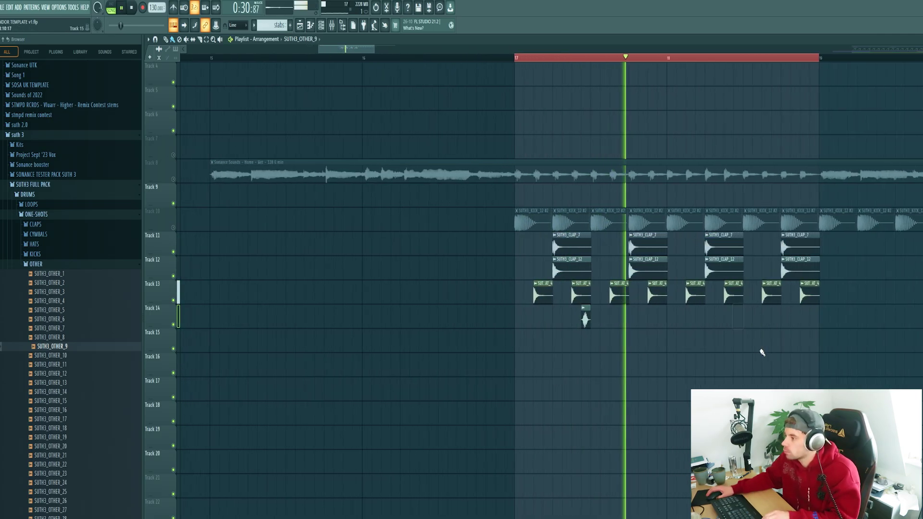
Play bars 17 and 18 and check the settings of the percussion clip on Track 14
key(space)
double_click(583, 320)
key(Escape)
key(space)
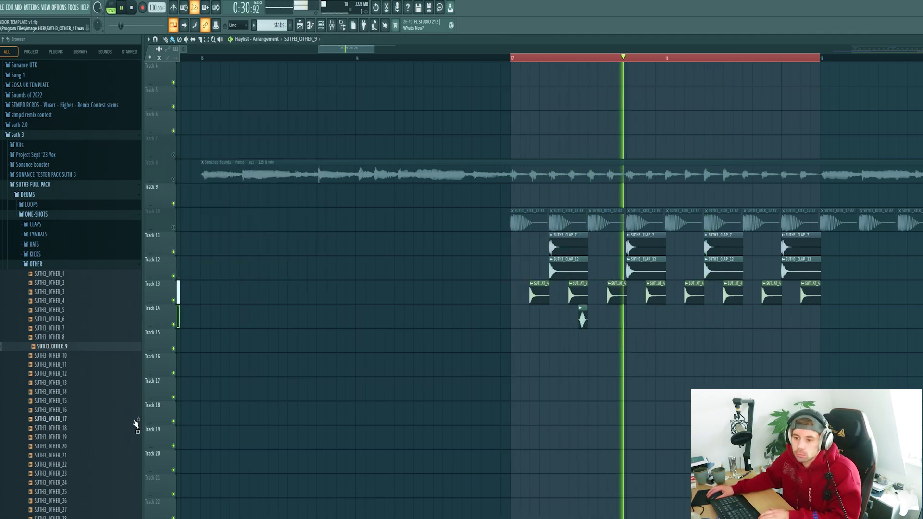
key(space)
Audition more OTHER one-shots, place SUTH3_OTHER_27 on Track 14 at the very end of bar 18, and play the loop
click(69, 483)
click(72, 510)
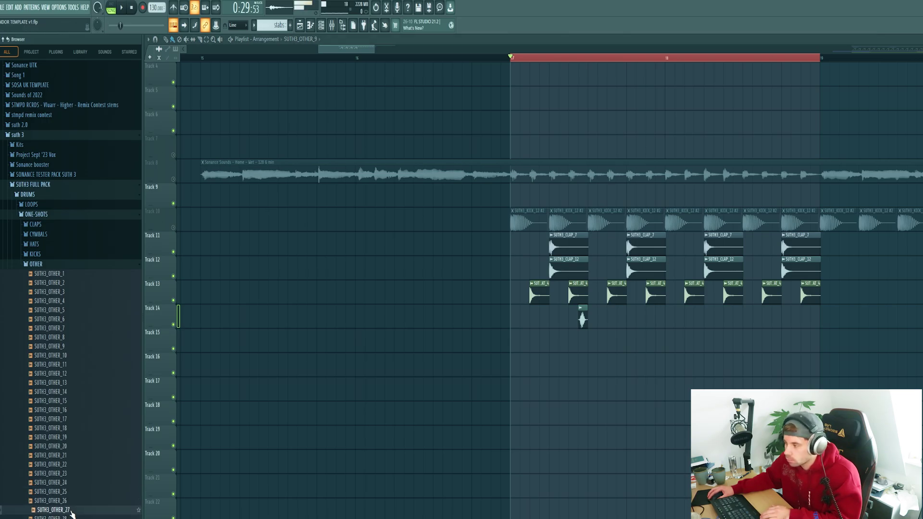
drag(808, 328, 810, 329)
key(space)
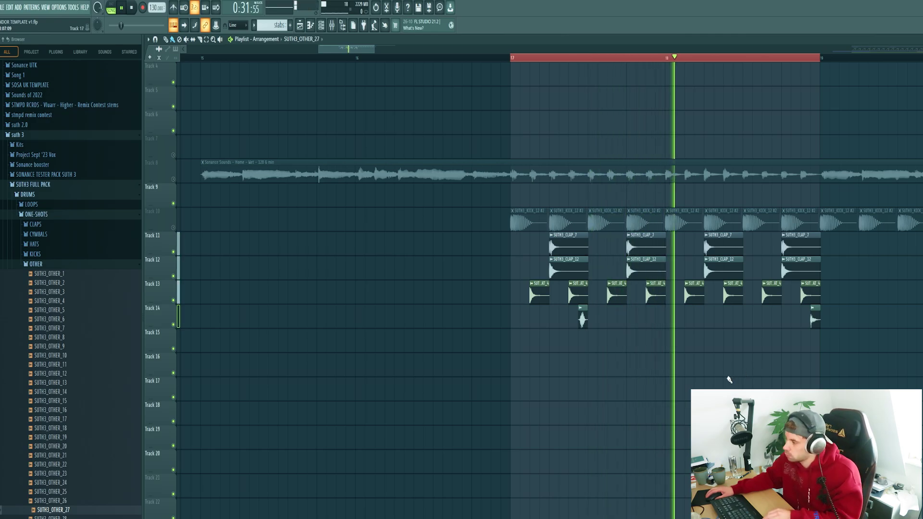
Nudge the two percussion hits on Track 14 slightly later and stop playback
drag(861, 376, 586, 307)
ctrl+click(645, 356)
key(space)
Place SUTH3_HAT_18 on Track 15 on the last off-beat of bars 17 and 18, and play the loop
click(34, 244)
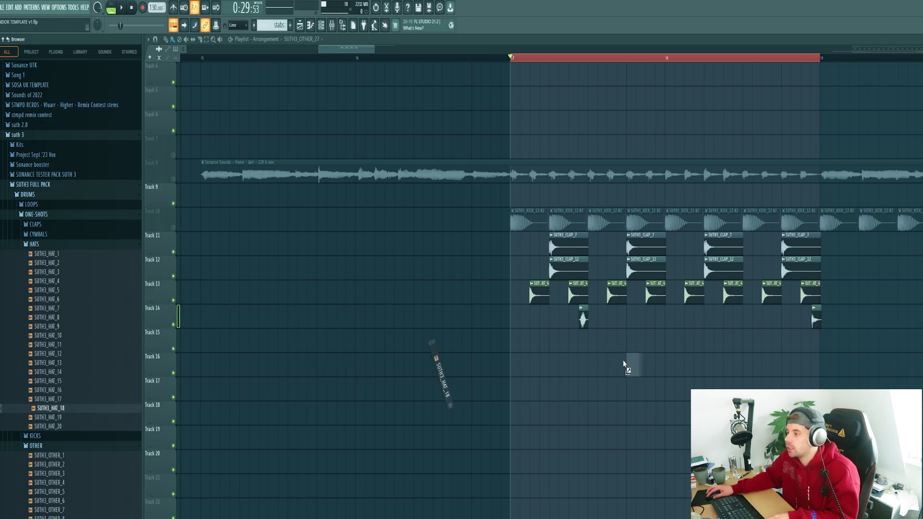
key(space)
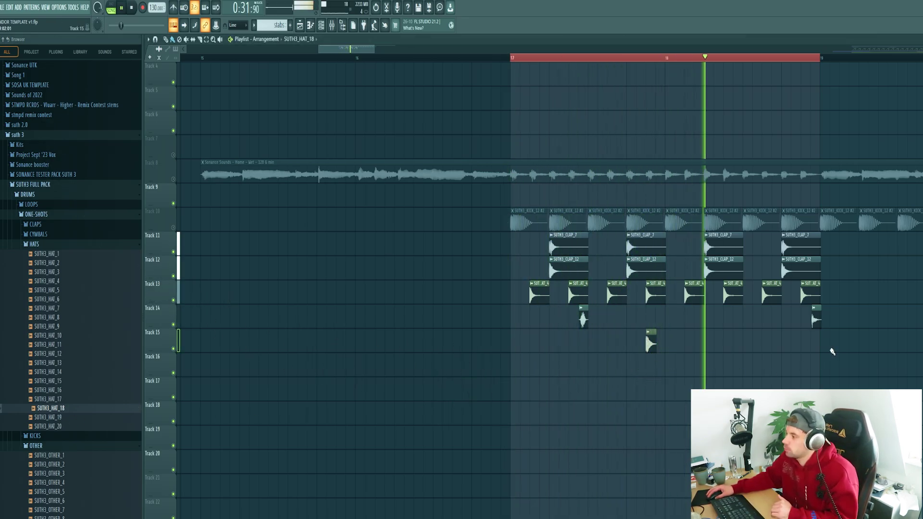
click(806, 344)
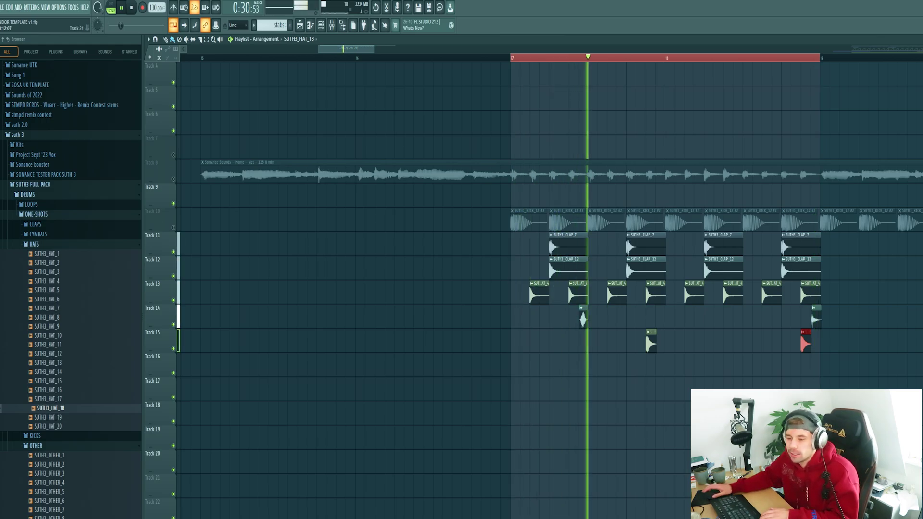
key(space)
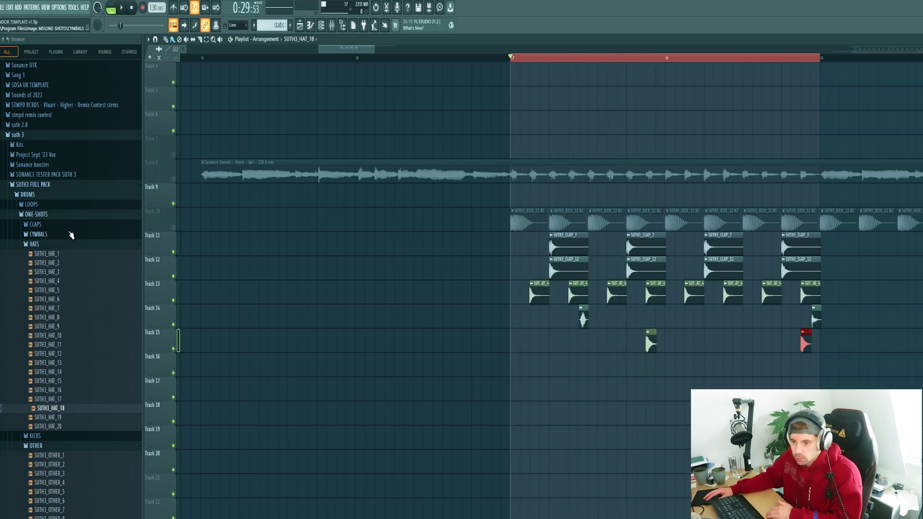
Audition the crash and ride cymbals, place SUTH3_RIDE_4 on Track 16 on the first off-beat of bar 17, and play it back
click(71, 235)
click(64, 254)
click(66, 299)
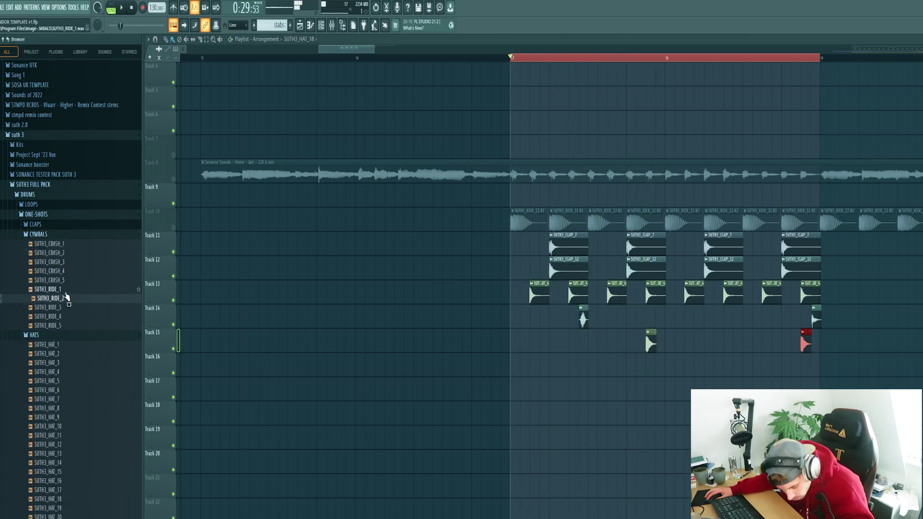
click(66, 290)
click(61, 300)
click(67, 308)
click(65, 317)
drag(61, 317, 540, 368)
key(space)
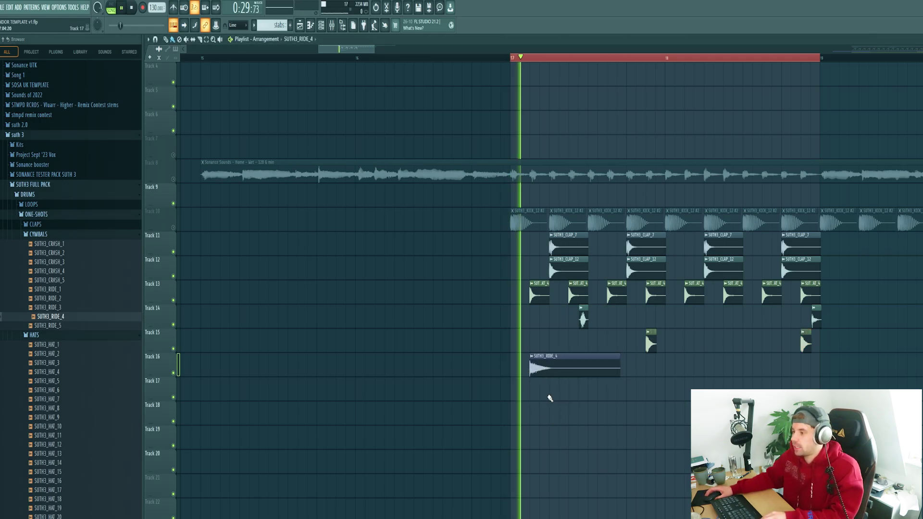
Unmute the kick on Track 10 and play the full drum loop from just before bar 17
click(501, 61)
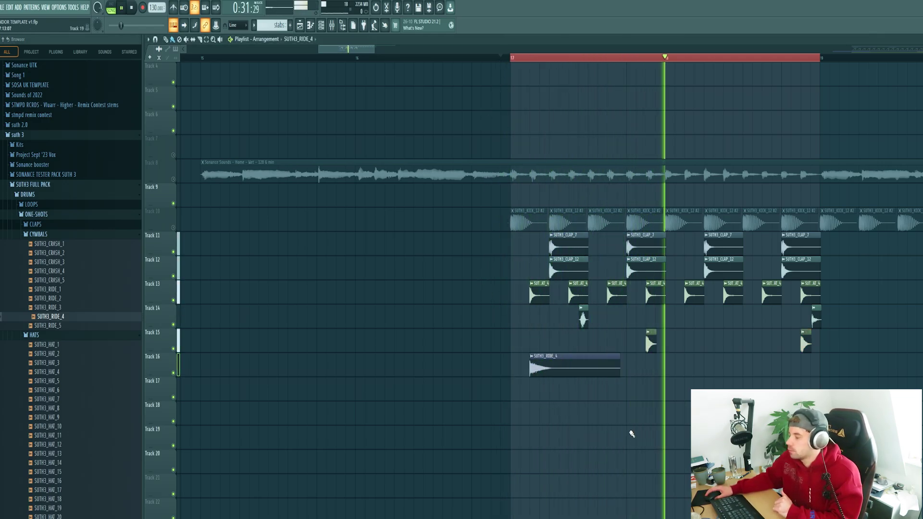
key(space)
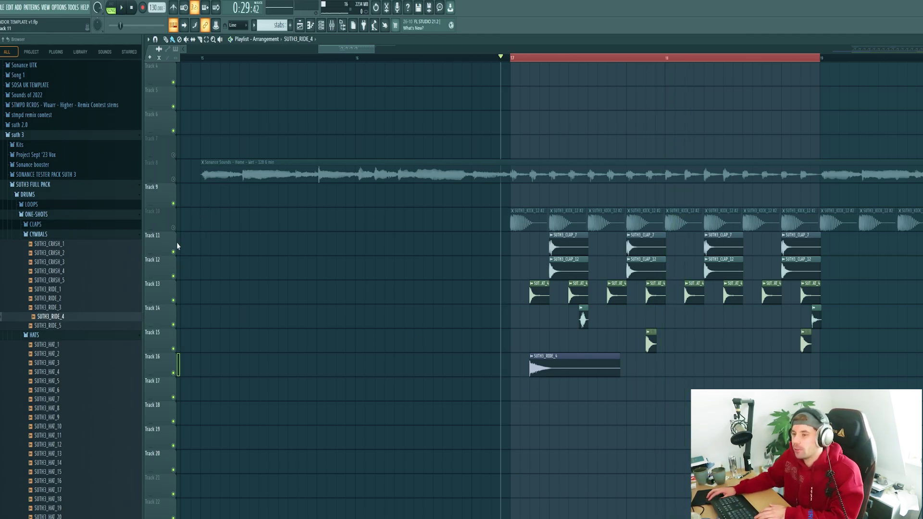
key(space)
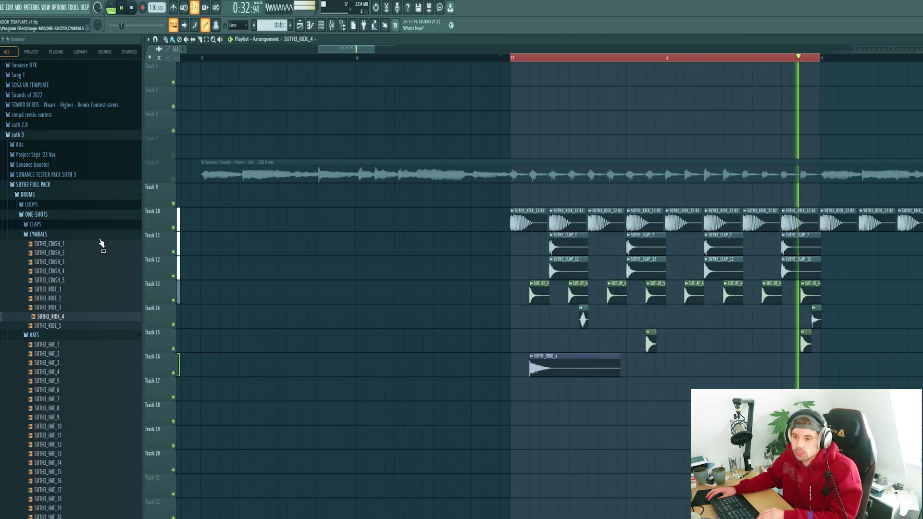
key(space)
Audition the glitch loops and place SUTH3_FILLER_128_16 on Track 17 at the start of bar 17
click(31, 205)
click(44, 224)
click(54, 271)
click(71, 316)
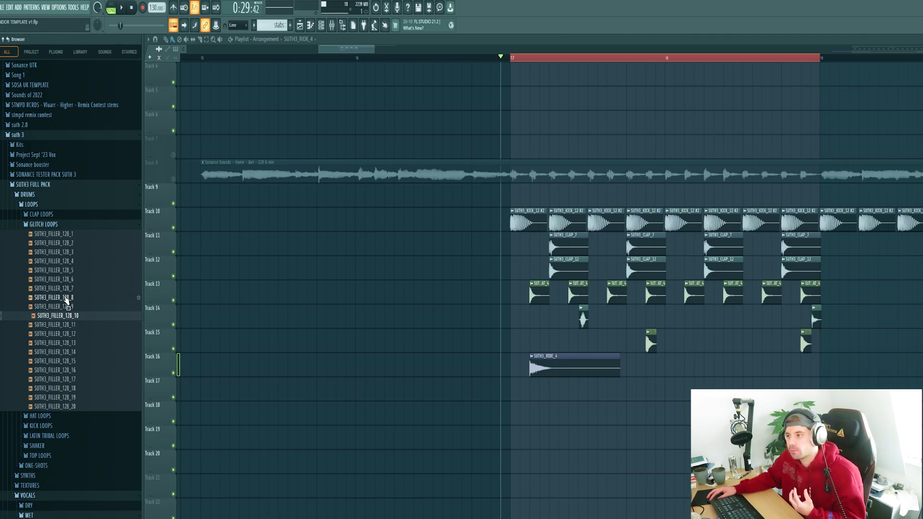
click(67, 299)
click(64, 284)
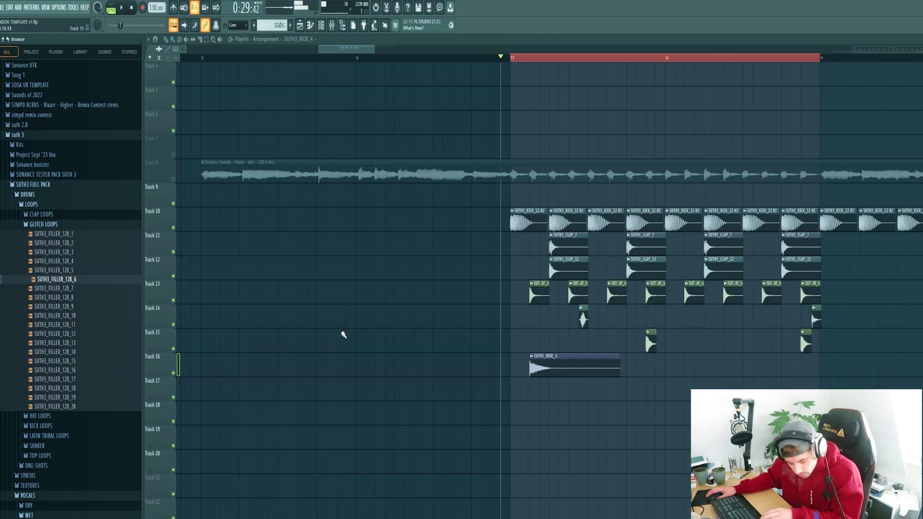
click(71, 371)
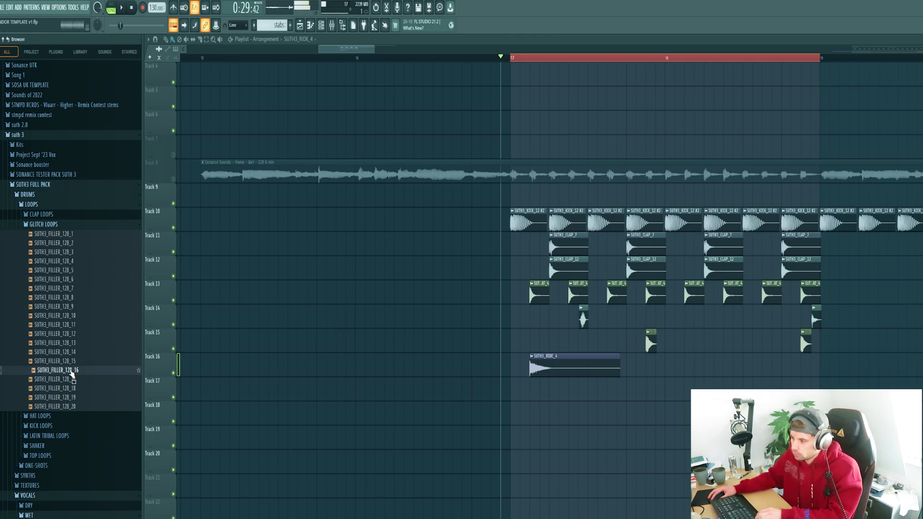
drag(71, 373, 517, 386)
Fit the SUTH3_FILLER_128_16 loop to the project tempo, using its estimated 128 BPM
scroll(504, 421, down, 1)
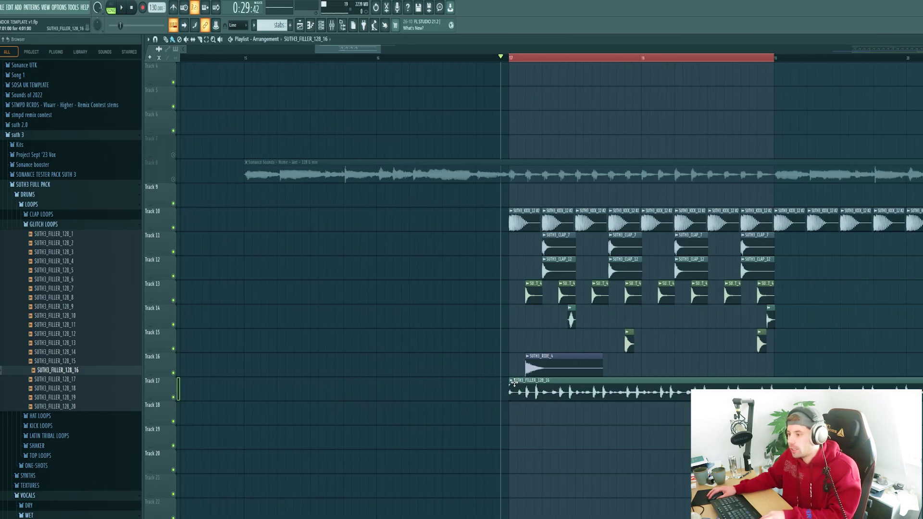
click(512, 386)
click(589, 445)
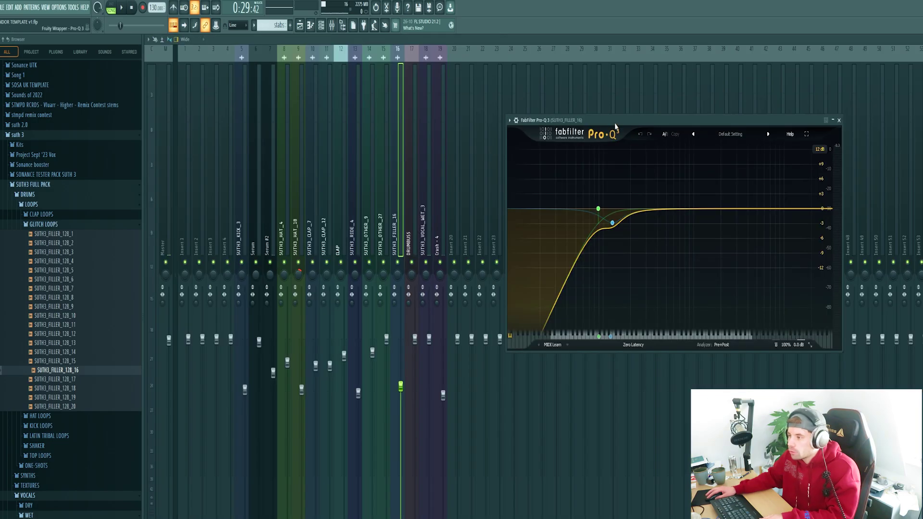
Examine the Pro-Q 3 low cut, soloing its dip band, and the Kickstart sidechain on the SUTH3_FILLER_128_16 mixer channel
drag(741, 129, 663, 129)
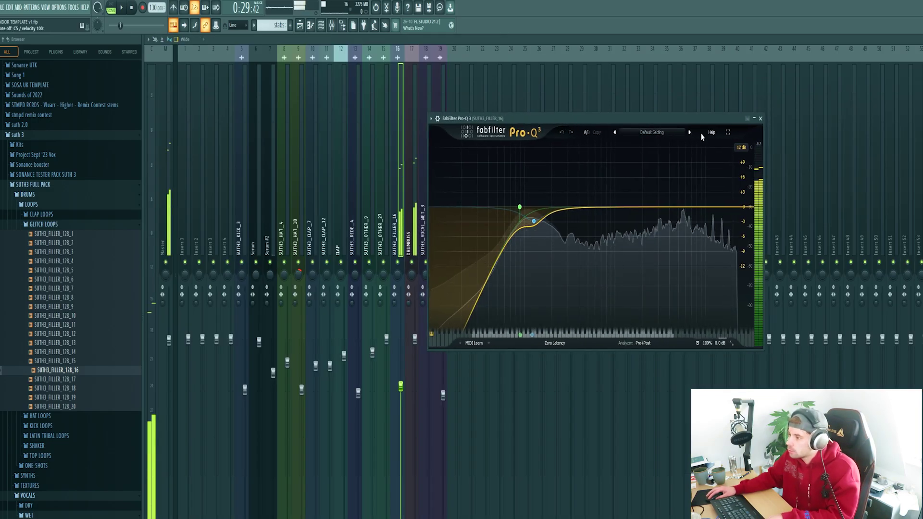
click(542, 237)
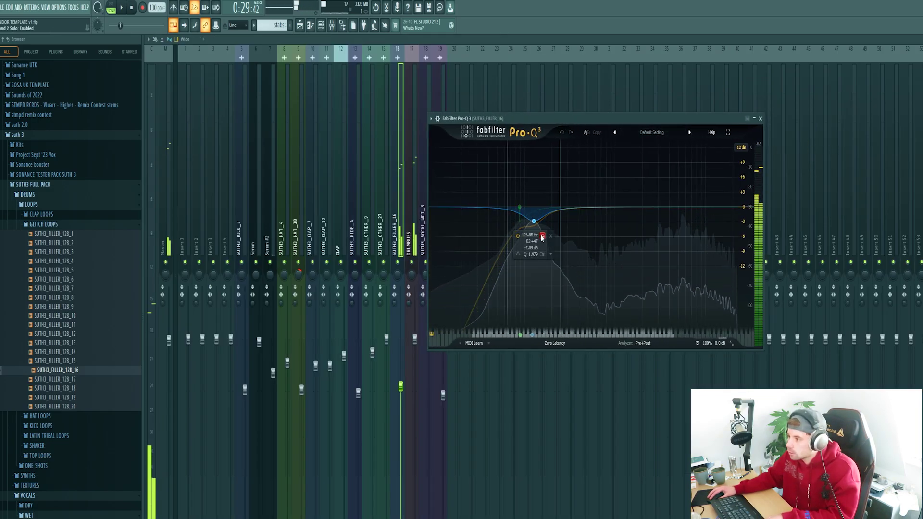
click(921, 185)
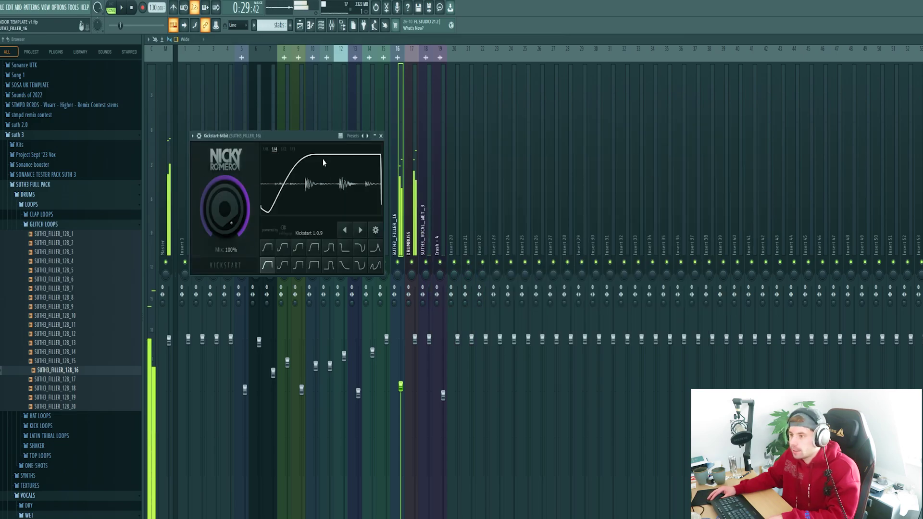
drag(288, 136, 417, 152)
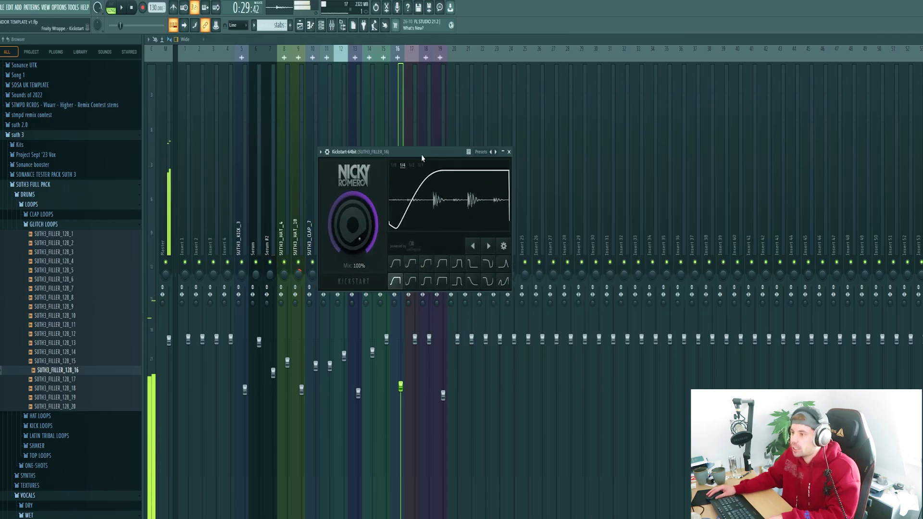
Duplicate the drum and filler clips on Tracks 10 to 17 so the pattern fills bars 17 to 24
click(309, 29)
scroll(666, 223, up, 3)
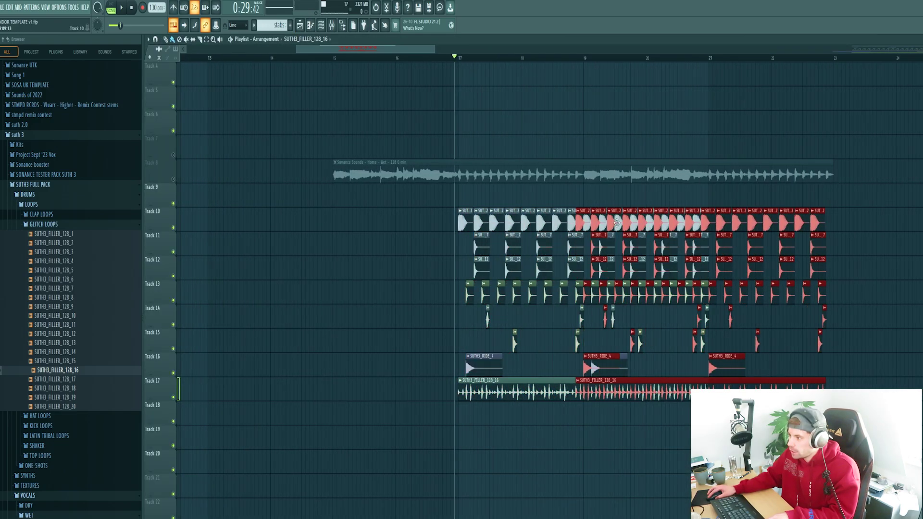
drag(666, 223, 717, 221)
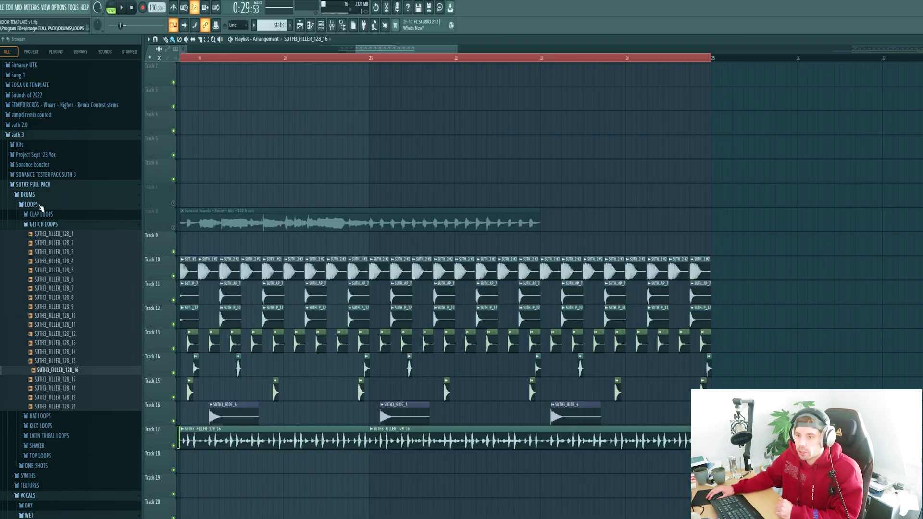
Place SUTH3_CRASH_4 on Track 18 at bar 24 and repeat it on every beat of that bar
click(41, 206)
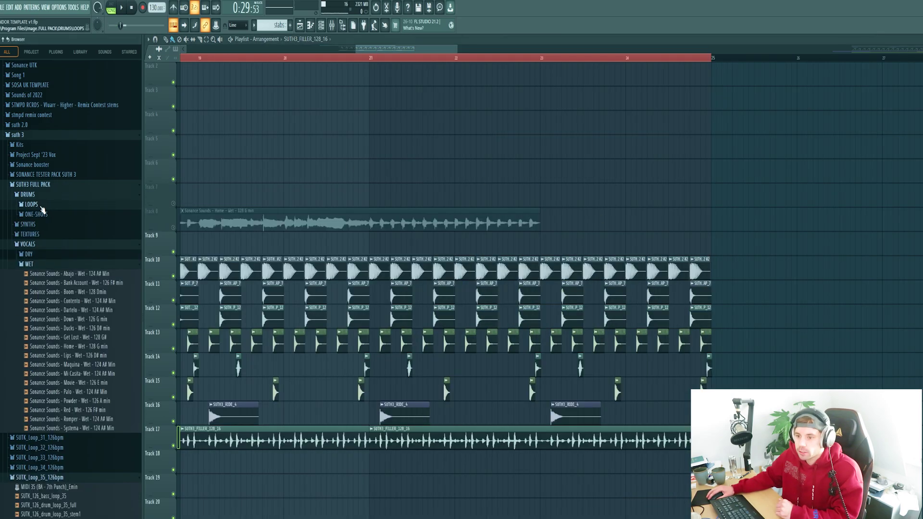
click(39, 215)
click(48, 121)
drag(48, 121, 630, 468)
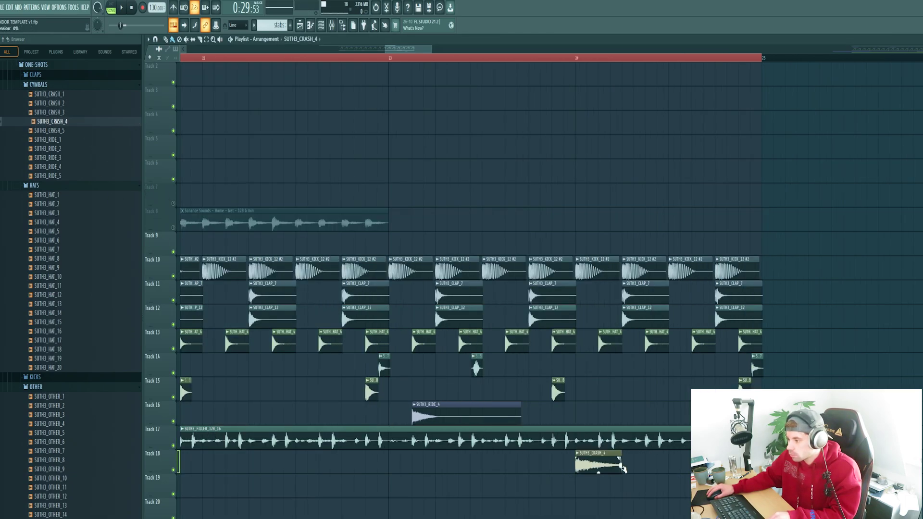
drag(624, 469, 716, 468)
Make a unique, reversed copy of SUTH3_CRASH_4 and place it on Track 19 leading into bar 24
drag(599, 461, 547, 498)
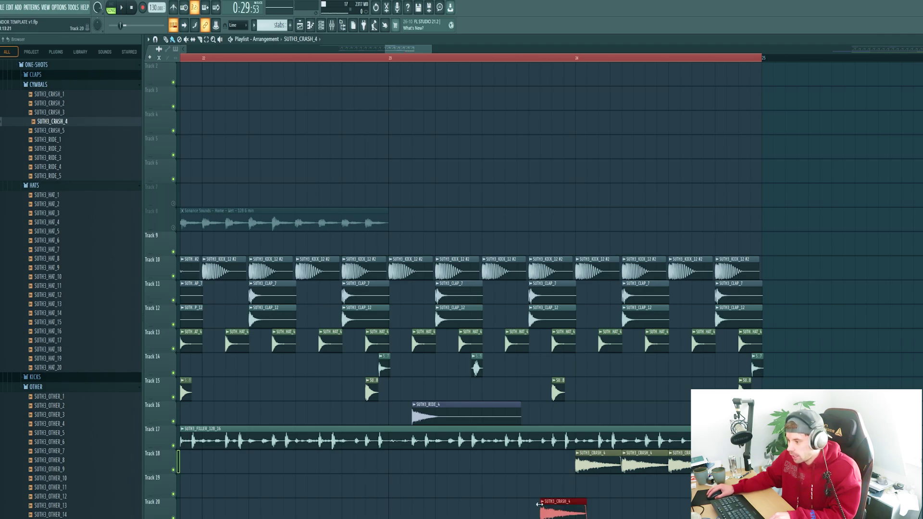
click(542, 502)
click(554, 505)
double_click(557, 511)
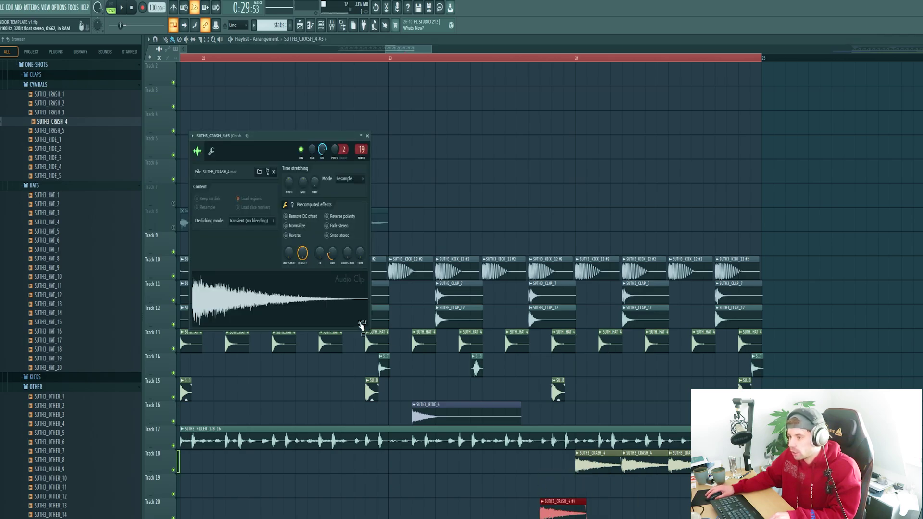
click(286, 235)
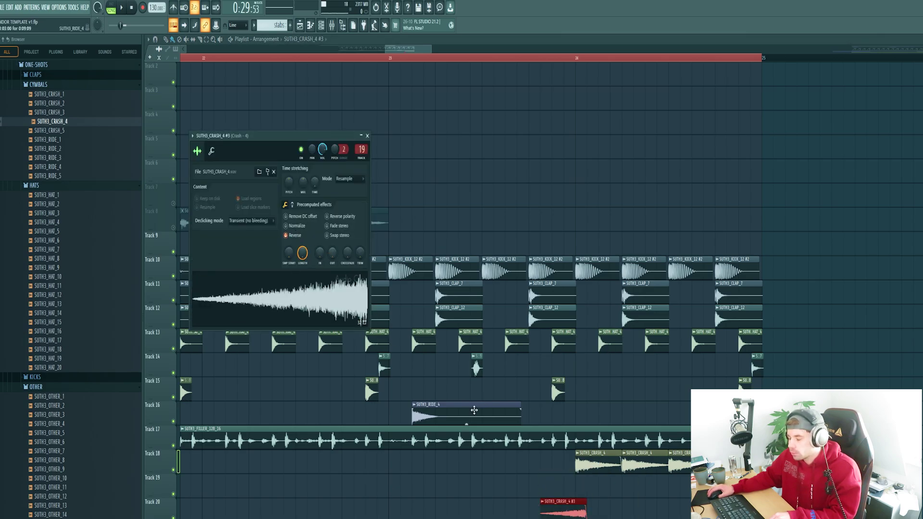
drag(573, 502, 573, 478)
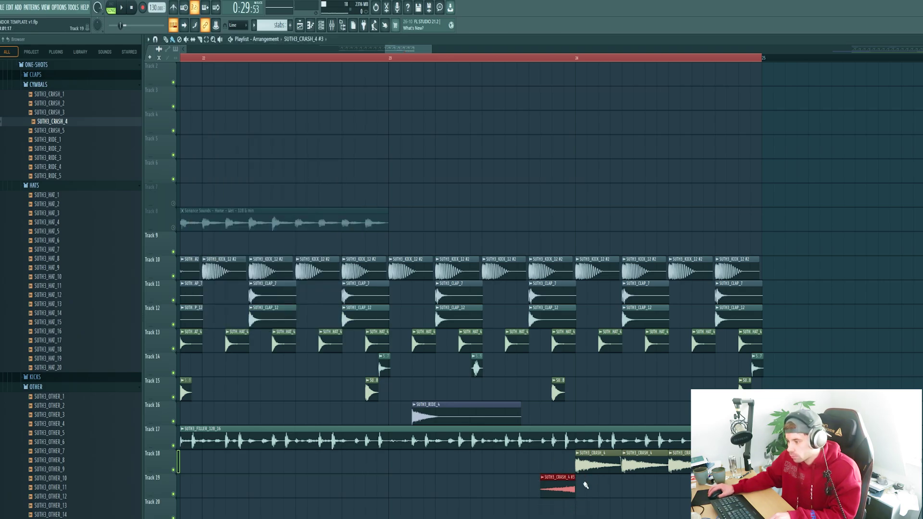
Play the transition into bar 24 from the second half of bar 23, and open the mixer
click(506, 58)
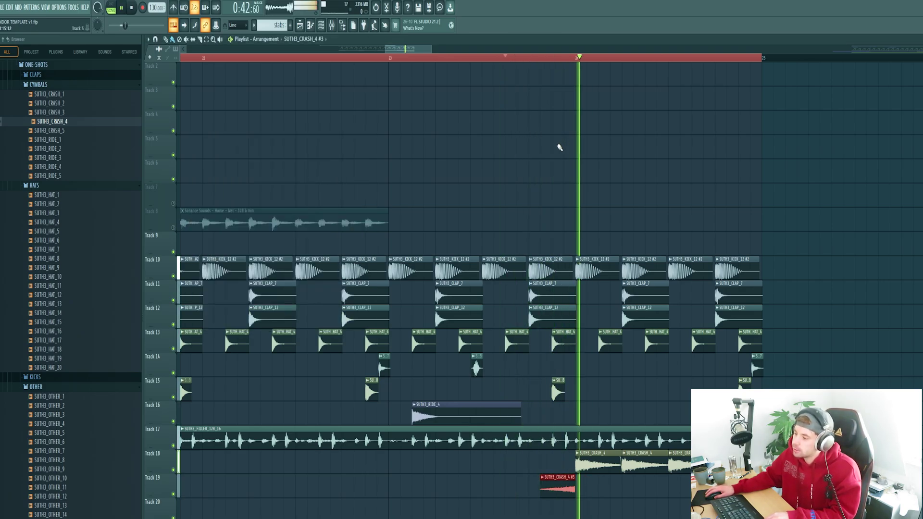
key(space)
click(336, 25)
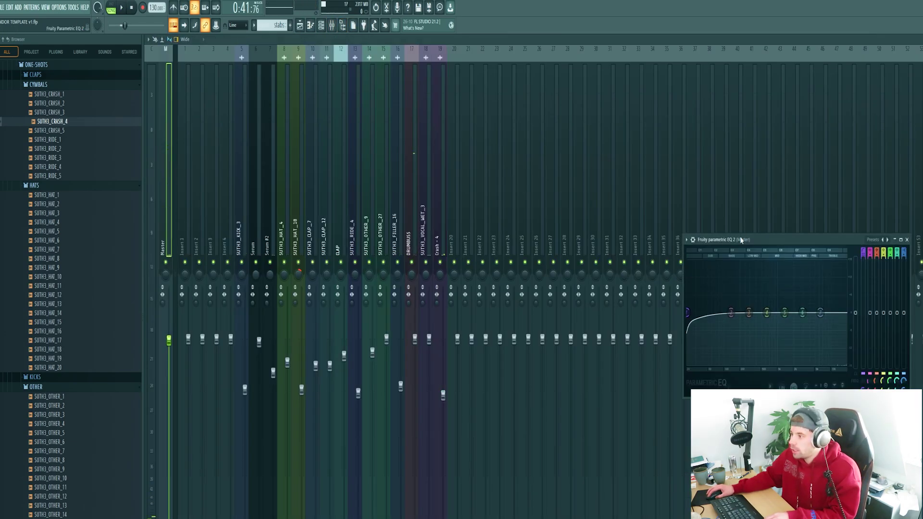
Sweep band 1's frequency upward on the Master's Fruity parametric EQ 2 during playback and automate it across bars 17 to 24
drag(741, 240, 471, 137)
key(space)
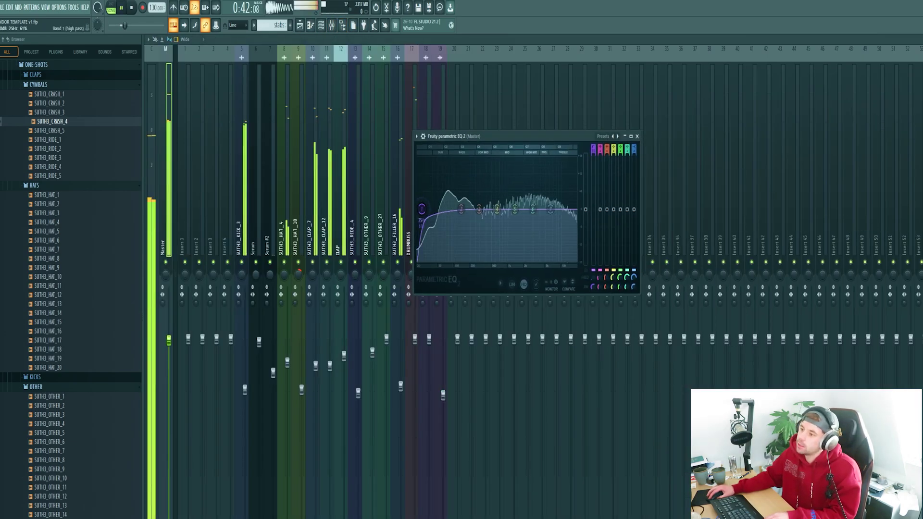
drag(420, 211, 484, 209)
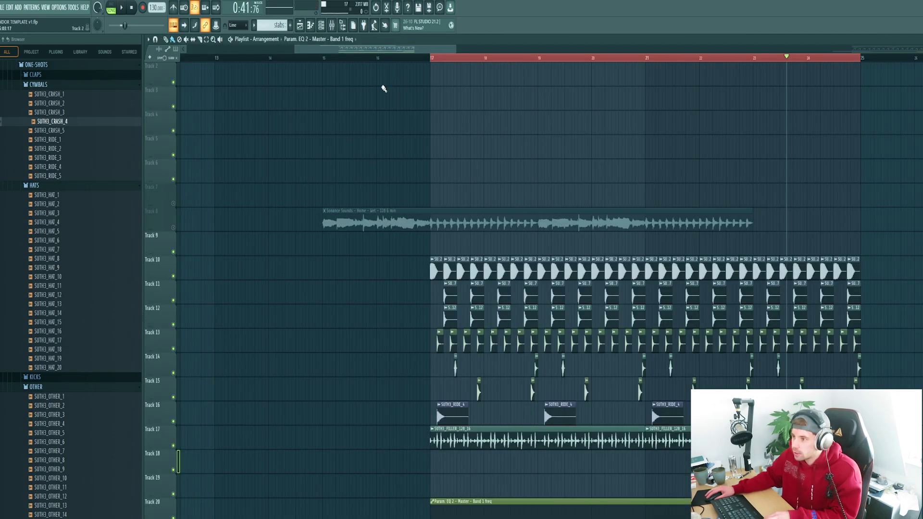
Play the arrangement from shortly before bar 17 to check the drums and transition
click(410, 57)
scroll(470, 119, down, 4)
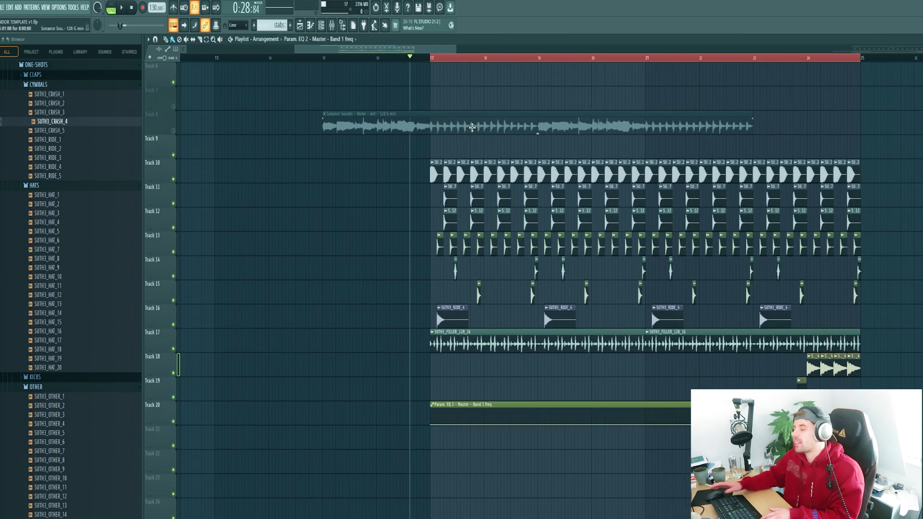
key(space)
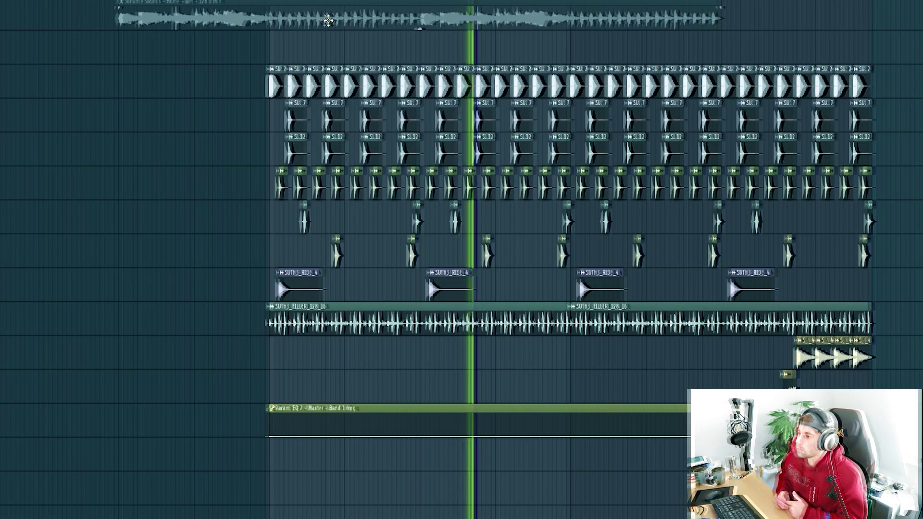
key(space)
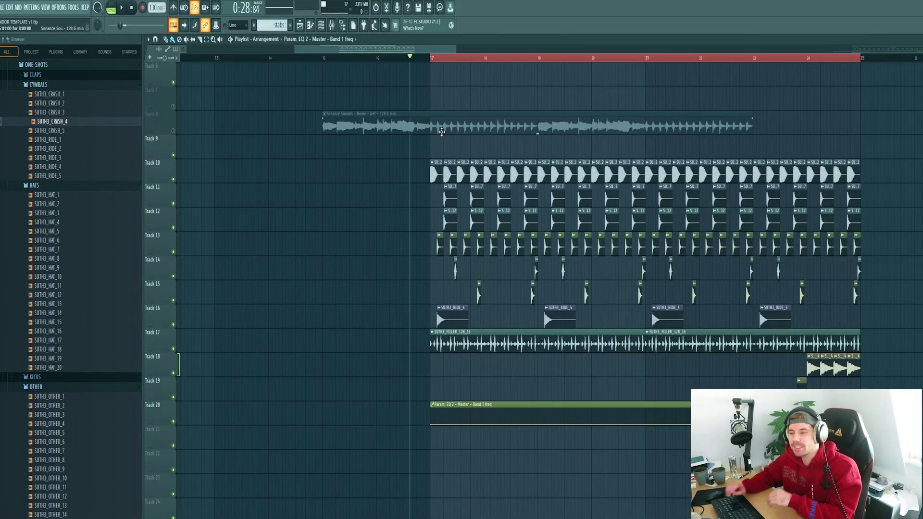
Create Pattern 3 and load the SUTH3 preset Bass - Mantra into Serum
click(326, 27)
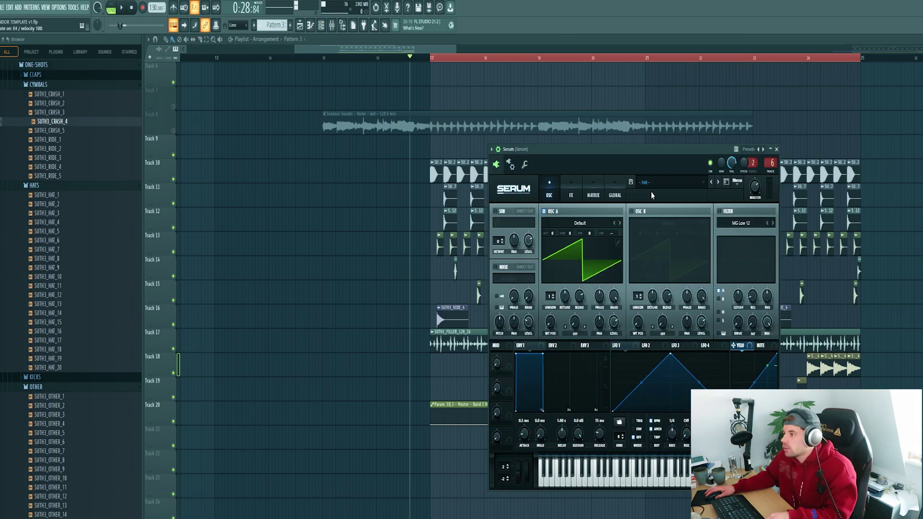
click(650, 183)
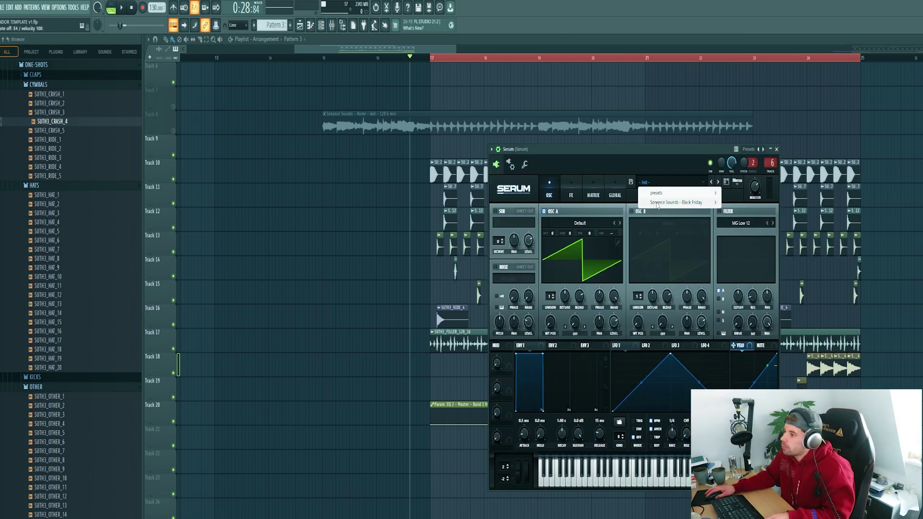
mouse_move(658, 194)
mouse_move(846, 191)
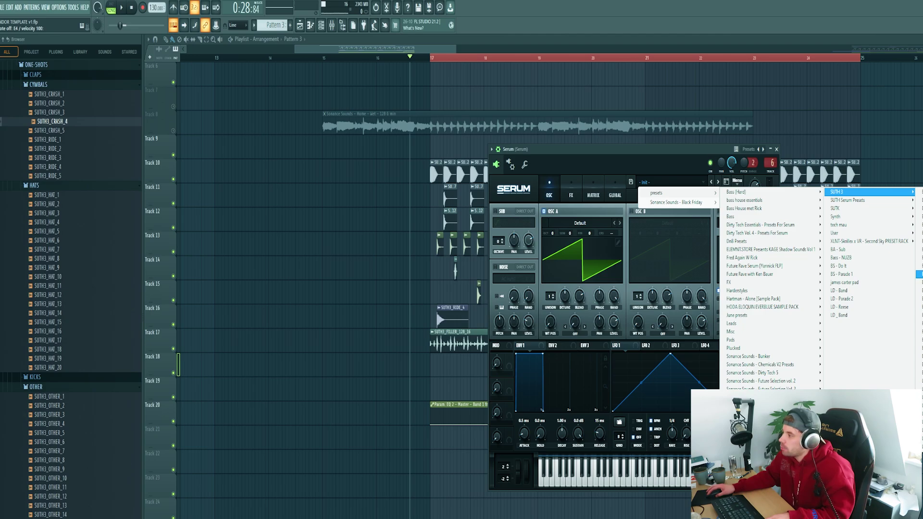
click(919, 274)
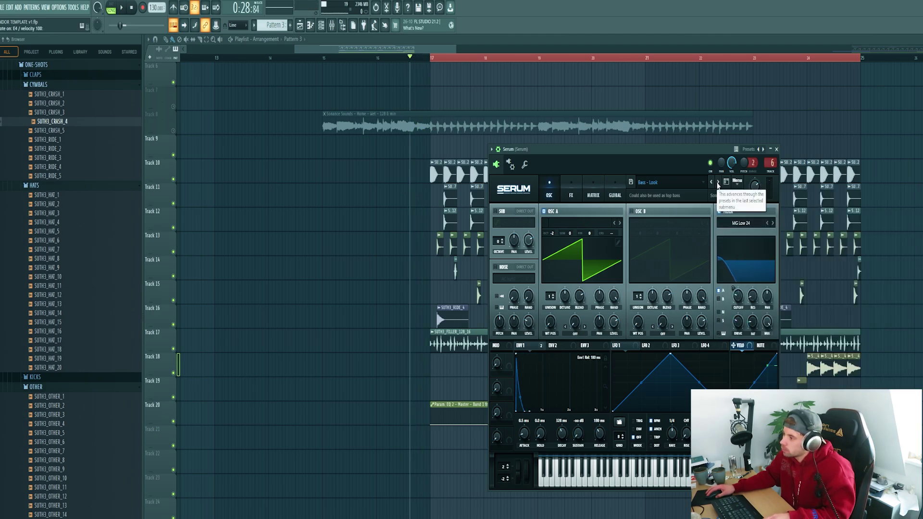
click(717, 182)
click(718, 182)
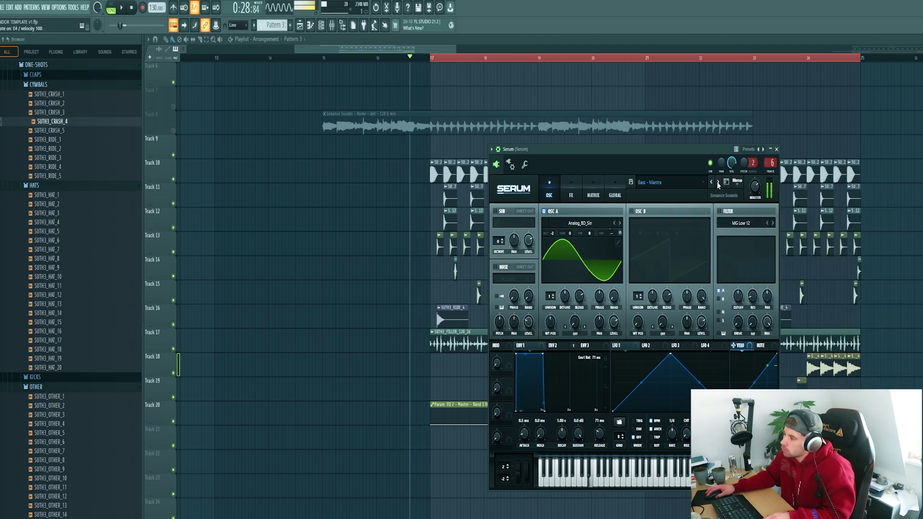
click(777, 149)
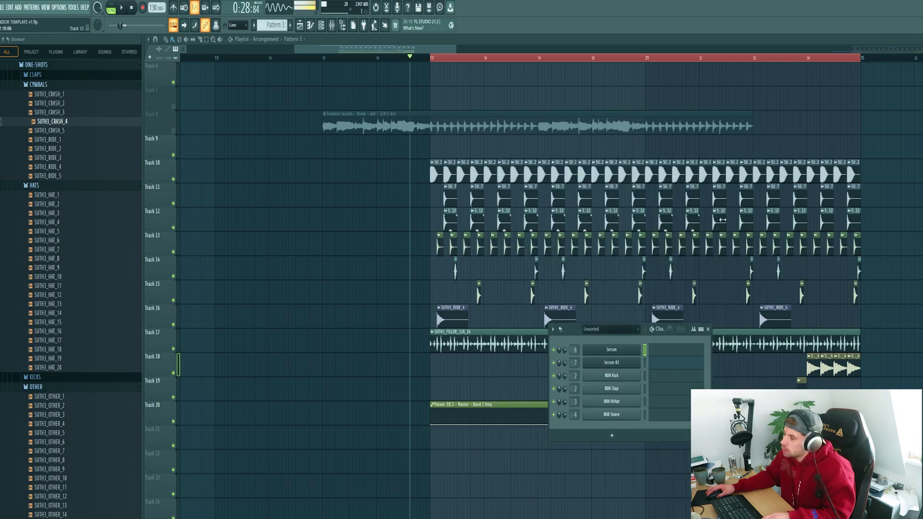
Draw one-beat Serum notes F4 on beat 2 and E4 on beat 4 of Pattern 3, and repeat the pattern on Track 10 from bar 17
click(662, 349)
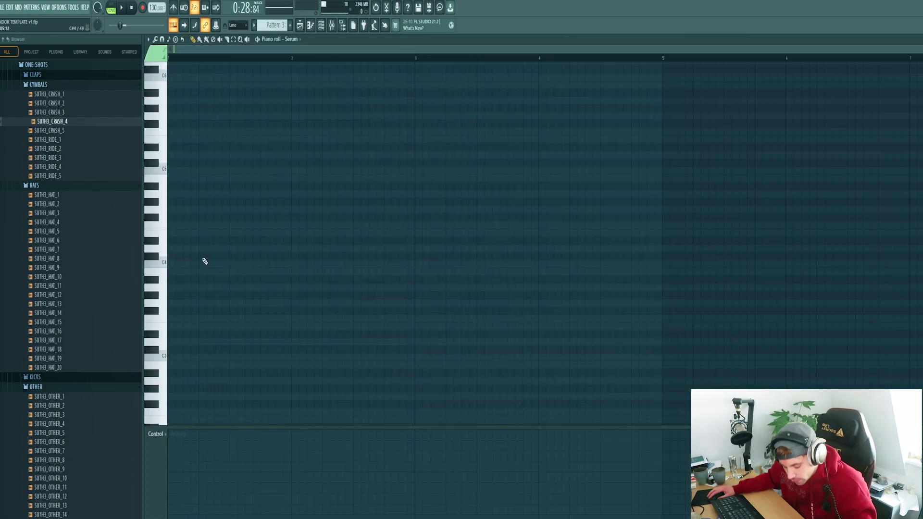
drag(217, 261, 203, 246)
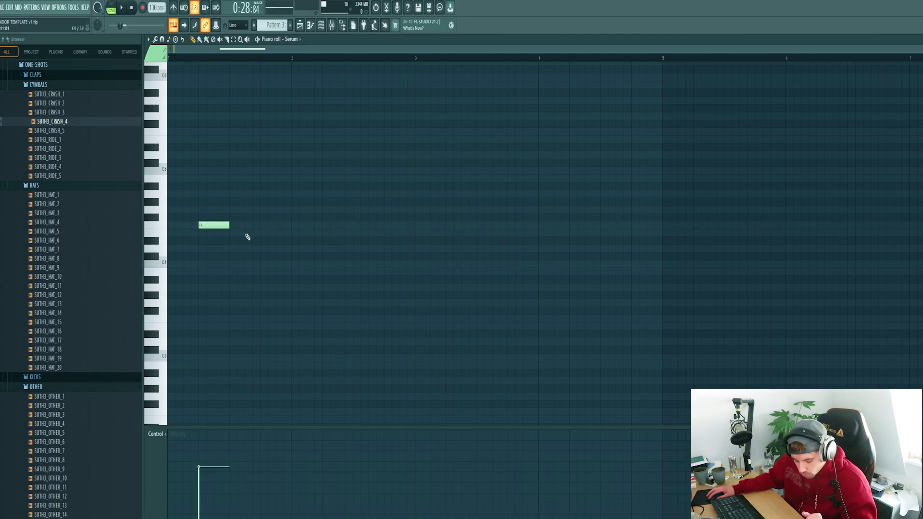
click(263, 234)
key(space)
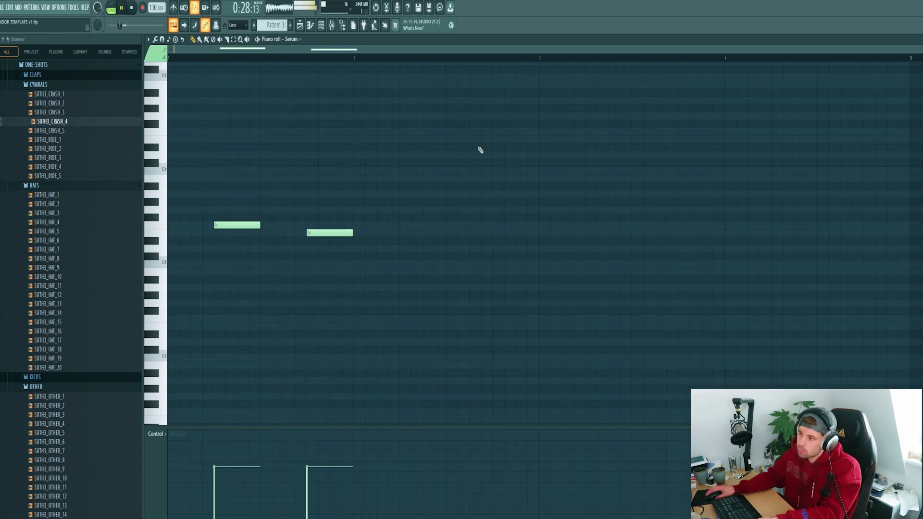
key(F5)
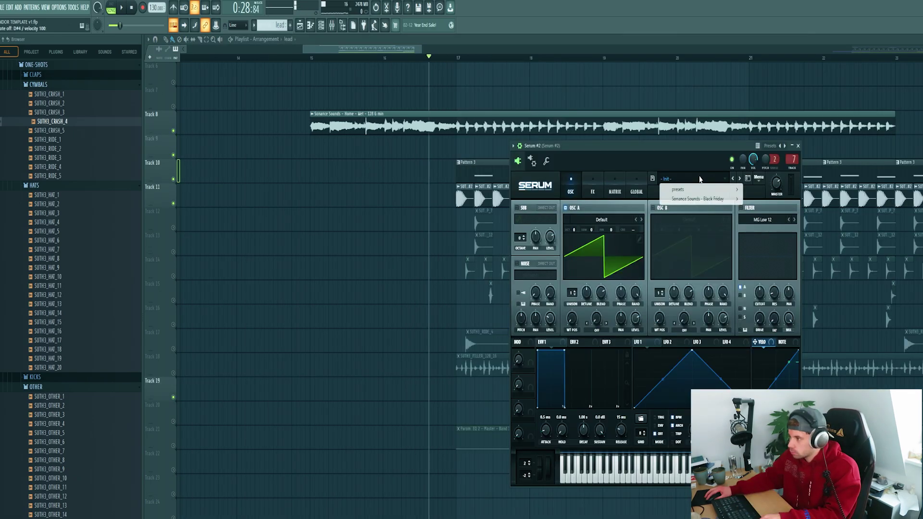
Name the new pattern lead and load the SUTH3 preset Lead - Mantra into Serum #2
mouse_move(678, 190)
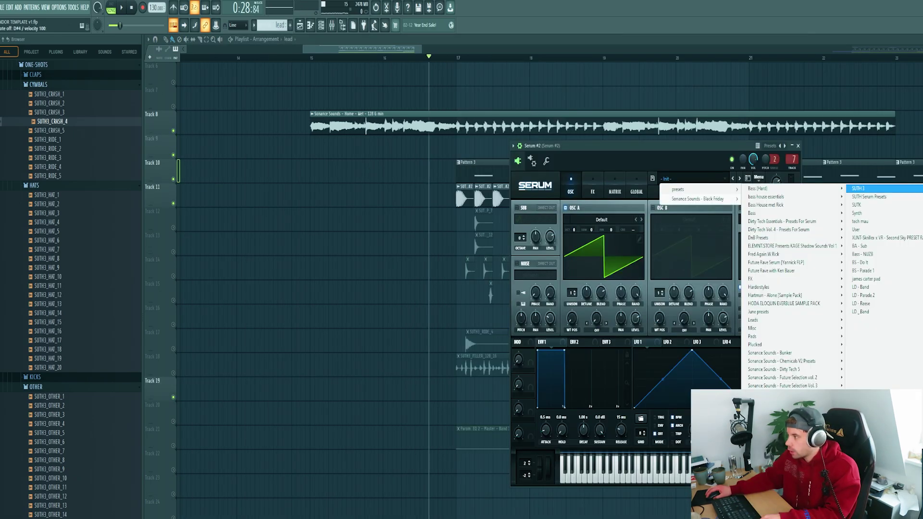
click(912, 356)
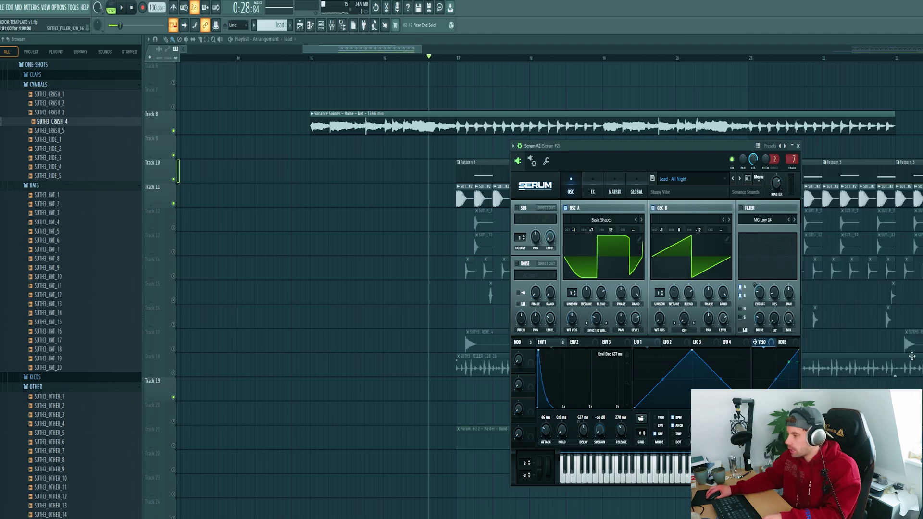
click(740, 179)
click(740, 179)
click(740, 179)
click(740, 179)
click(740, 179)
click(734, 179)
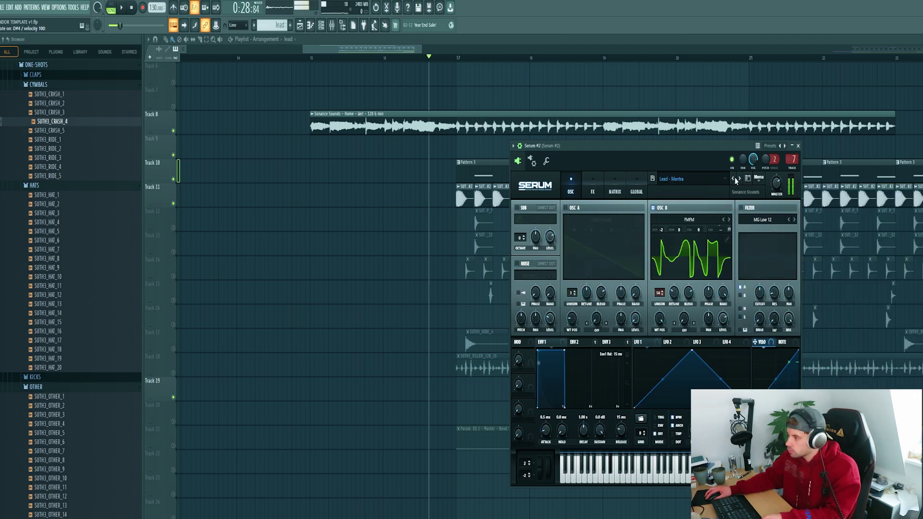
click(798, 145)
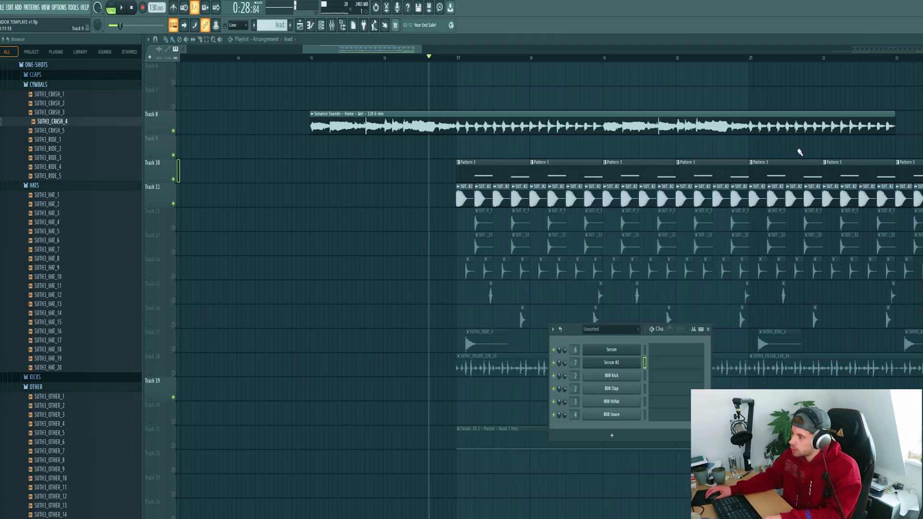
Draw the Serum #2 lead's opening F4, F4, E4 phrase on beat 1, shorten the notes slightly and play it
click(656, 368)
mouse_move(185, 270)
mouse_down()
mouse_move(122, 277)
mouse_move(124, 223)
mouse_up()
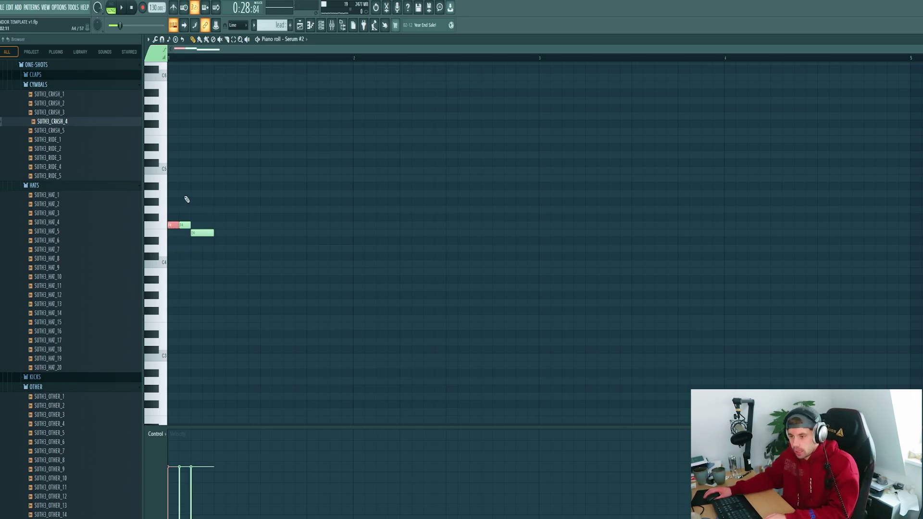
drag(171, 215, 169, 228)
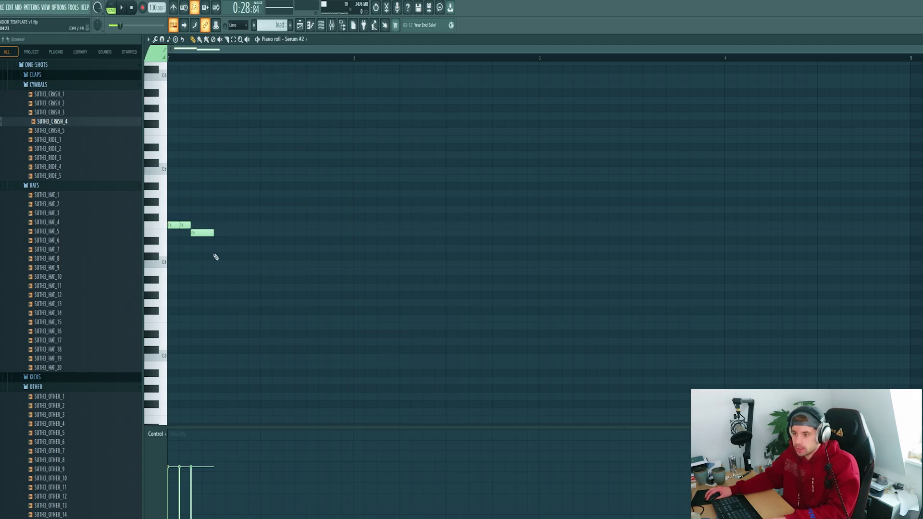
key(ctrl+a)
key(space)
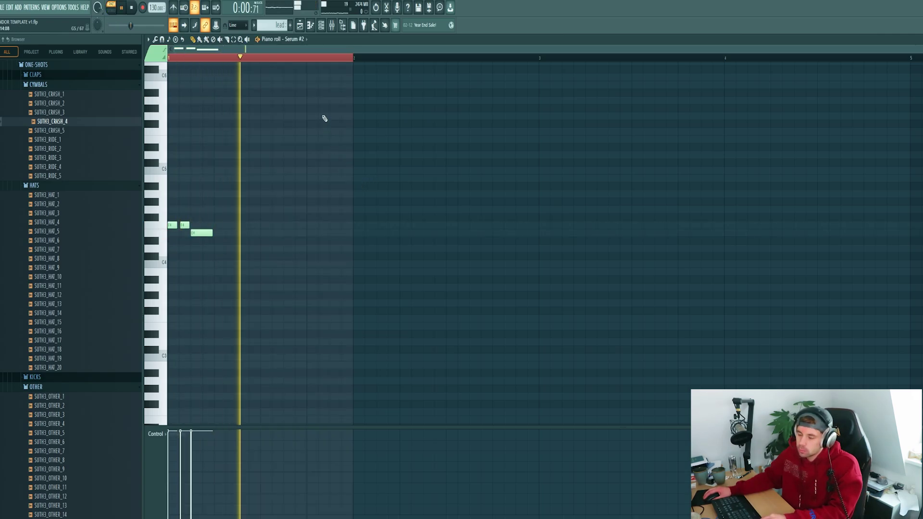
key(space)
Add half-beat E4 notes at the end of bars 1 and 2 and at the start of bar 3
click(332, 233)
key(space)
click(518, 234)
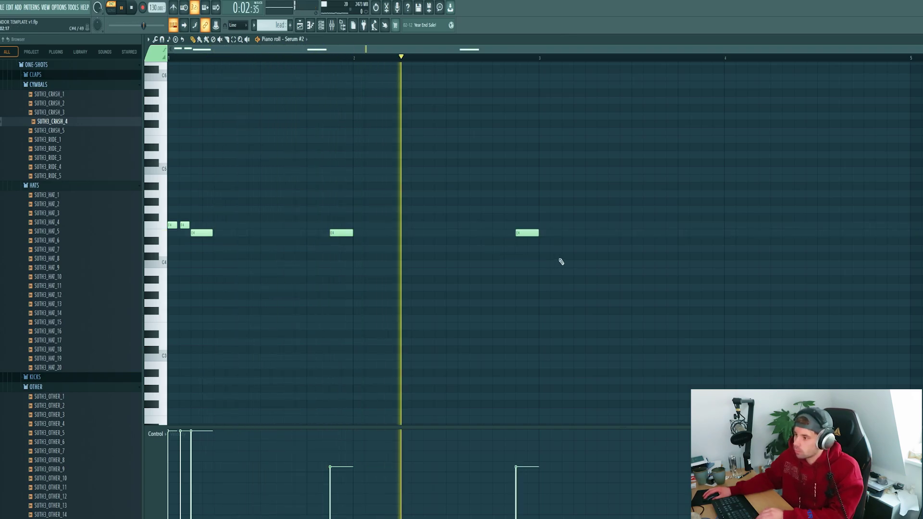
click(546, 234)
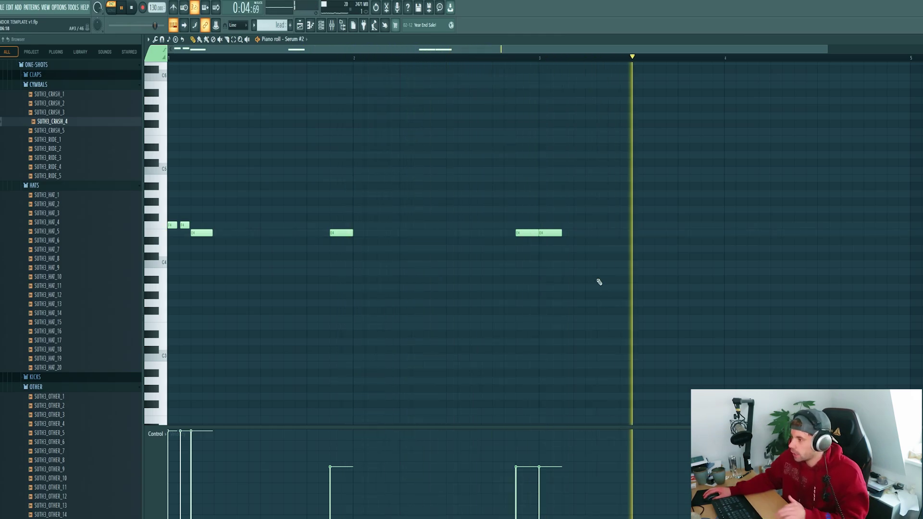
Add half-beat E4 notes ending bar 3 and in bar 4's second half, finish with short E4 and G4 notes, and play the lead
click(704, 226)
key(space)
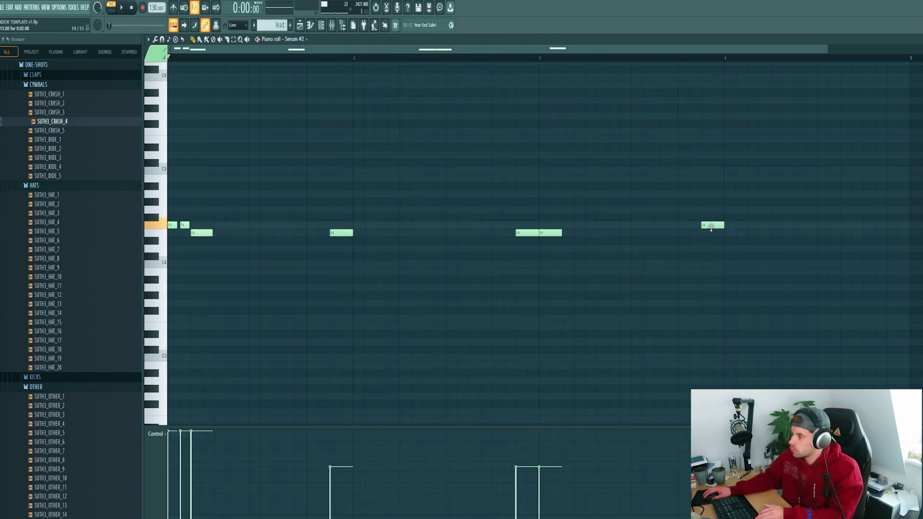
drag(711, 226, 712, 234)
click(862, 234)
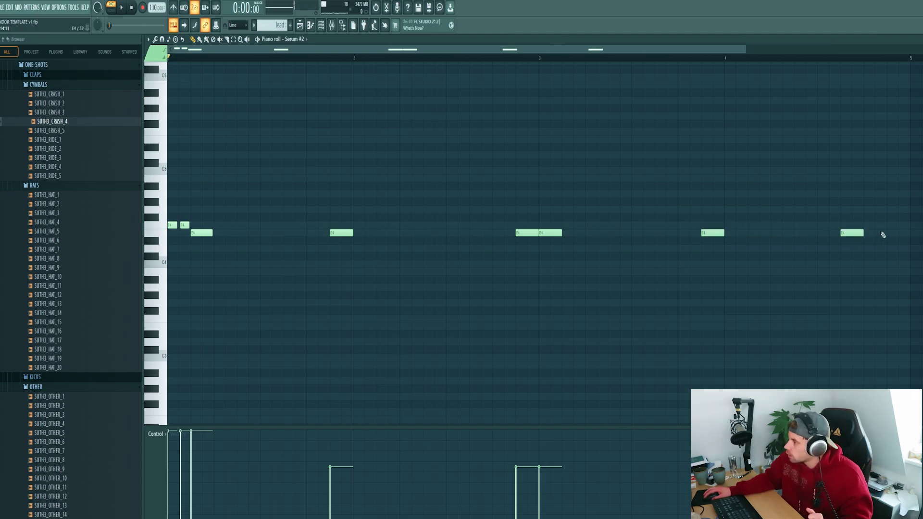
click(902, 202)
drag(904, 203, 905, 217)
key(space)
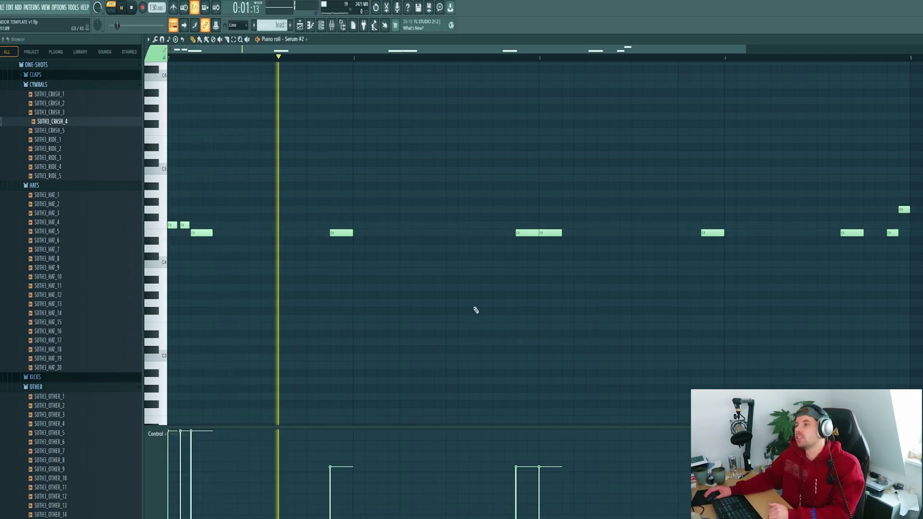
Open FabFilter Pro-Q 3 on the Serum #2 mixer track and audition its high-frequency band during playback
click(769, 57)
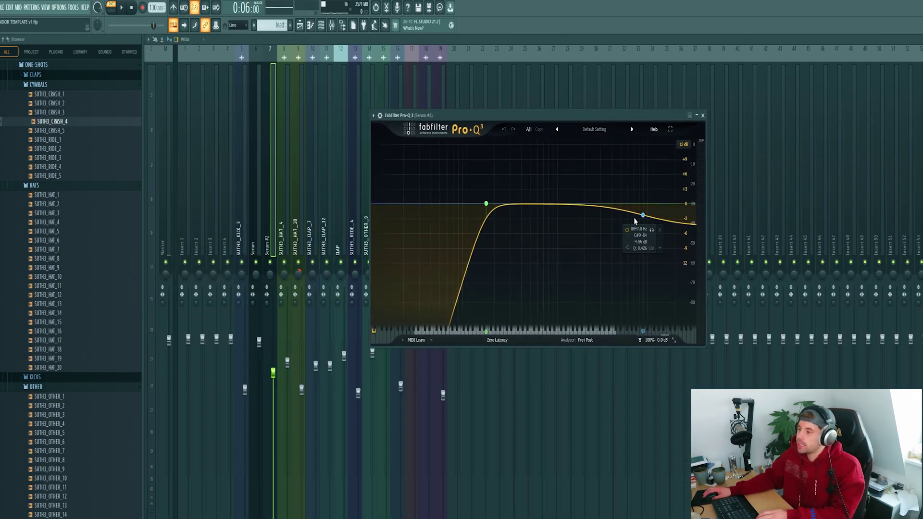
click(651, 230)
key(space)
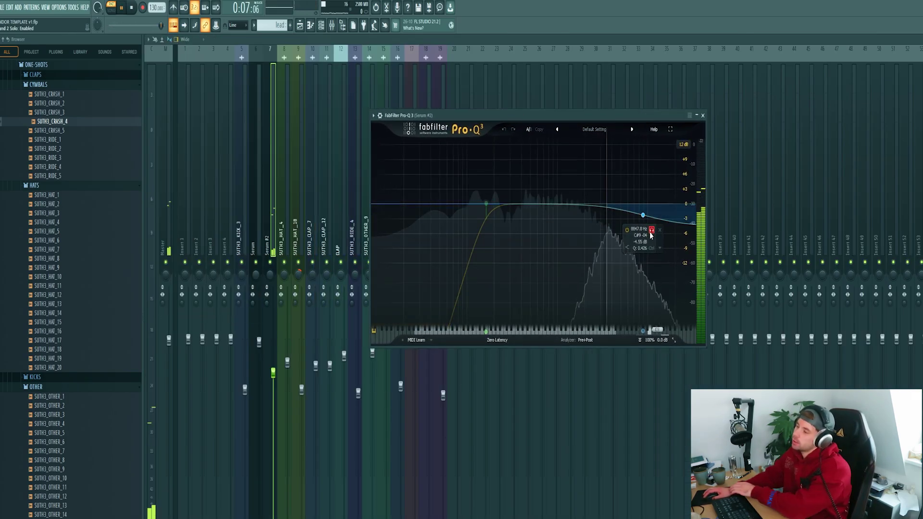
click(496, 173)
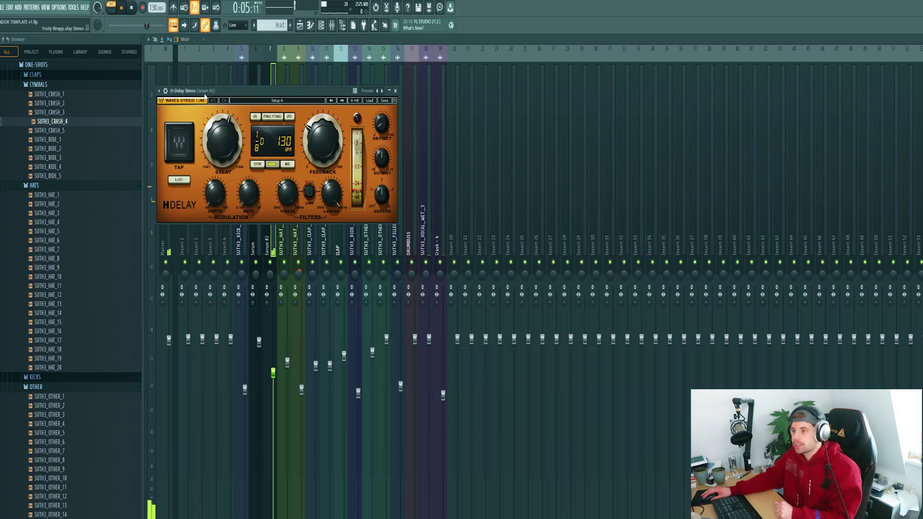
Examine the FabFilter Pro-R reverb and Kickstart sidechain settings on the Serum #2 mixer track while the lead plays
drag(205, 95, 491, 142)
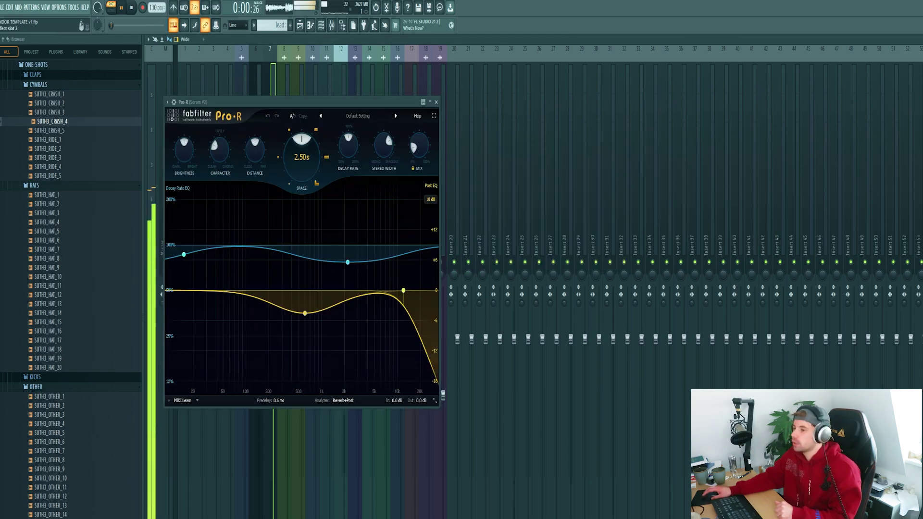
drag(319, 106, 634, 135)
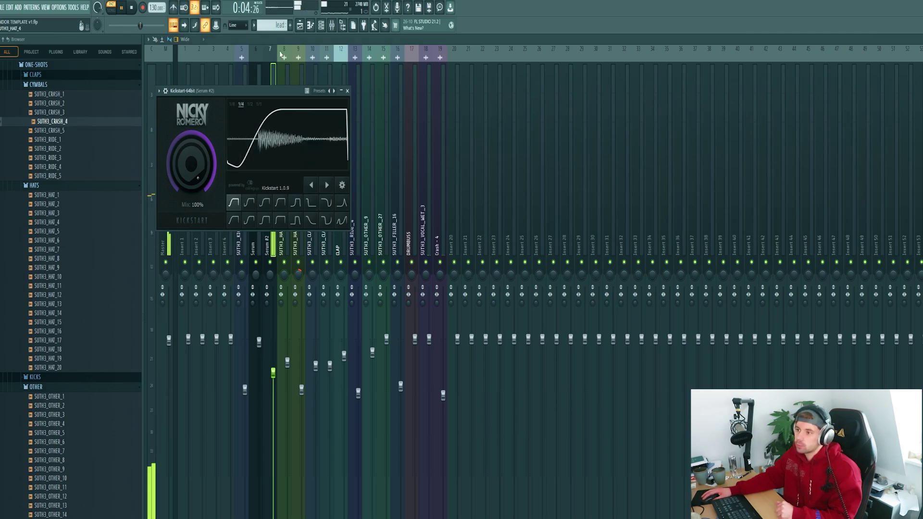
click(304, 26)
key(space)
Fill bars 17 to 24 of Track 9 with the lead pattern, and repeat the Home wet vocal on Track 8, trimmed at bar 25
key(ctrl+b)
drag(375, 119, 724, 124)
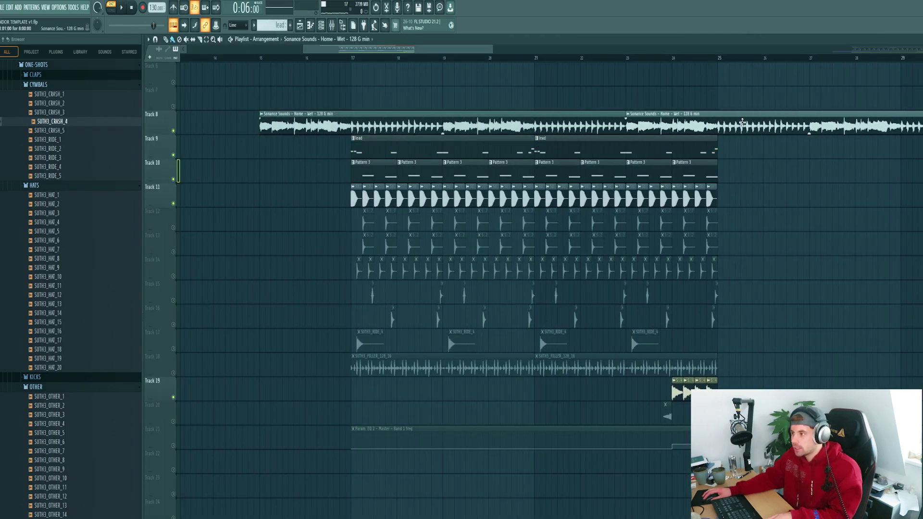
click(810, 116)
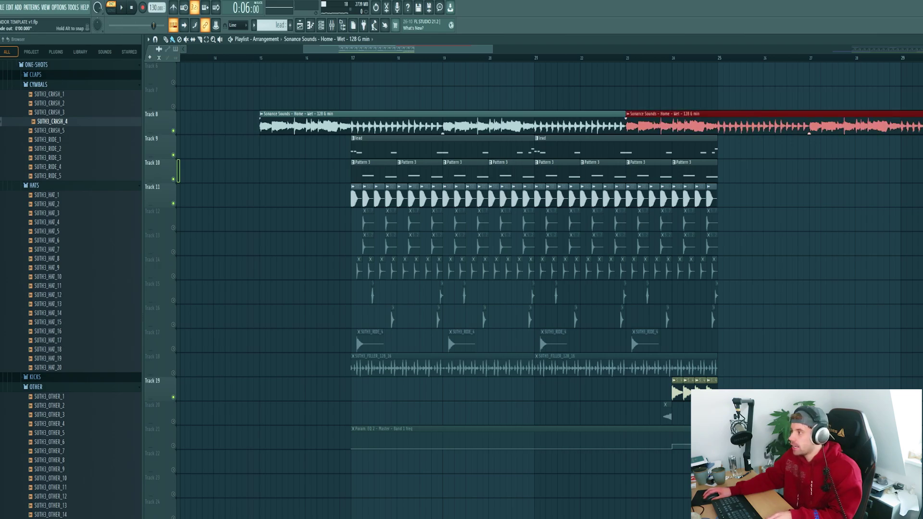
drag(922, 115, 735, 115)
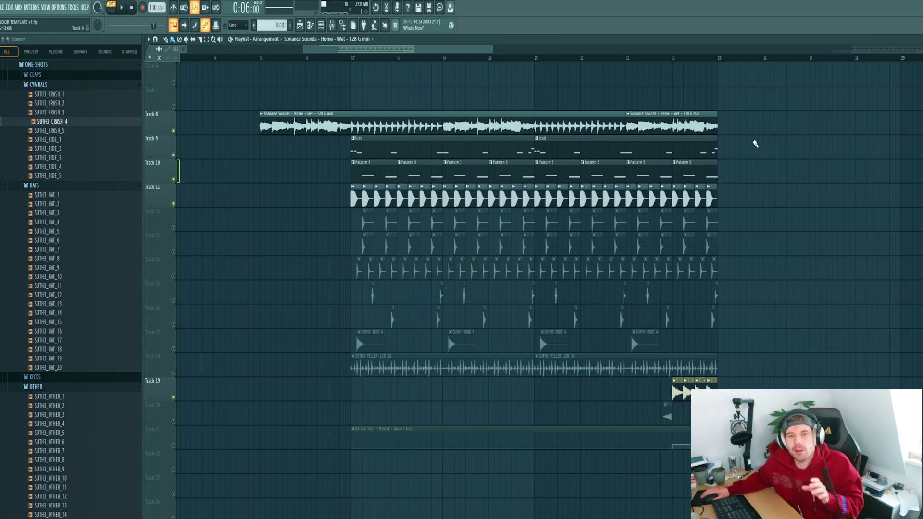
Unmute all the muted drum, percussion, filler, reversed crash and EQ automation tracks
right_click(174, 131)
right_click(173, 131)
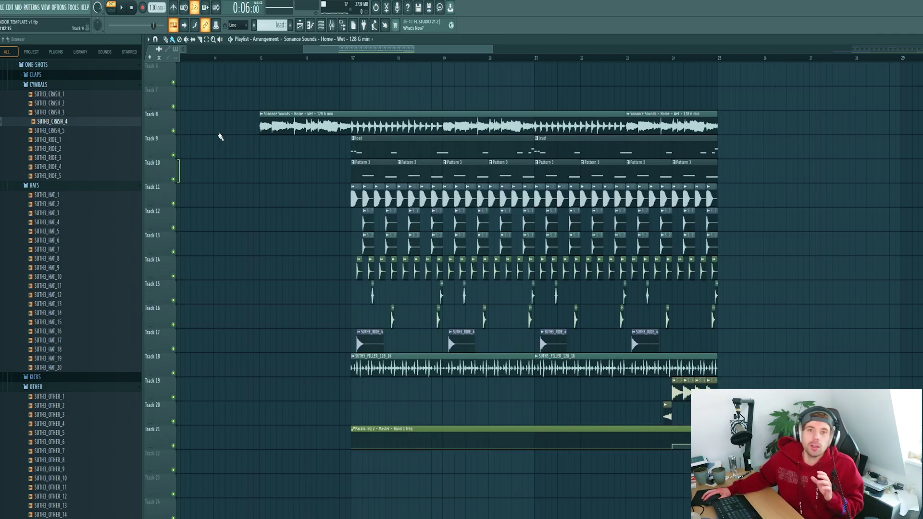